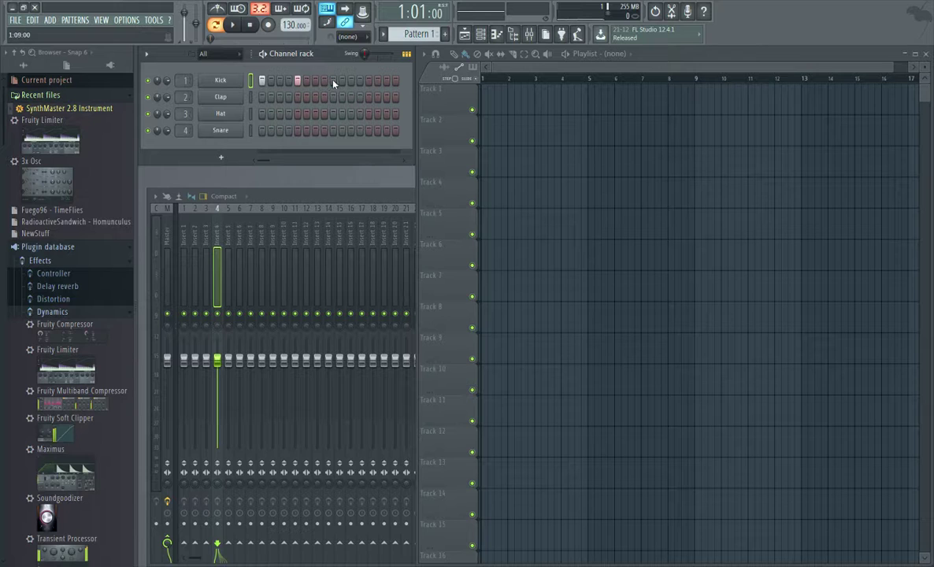
# Step: Add kicks on steps 9 and 13 of the Kick channel and play the pattern back, bringing the mixer to the front
pyautogui.press('space')
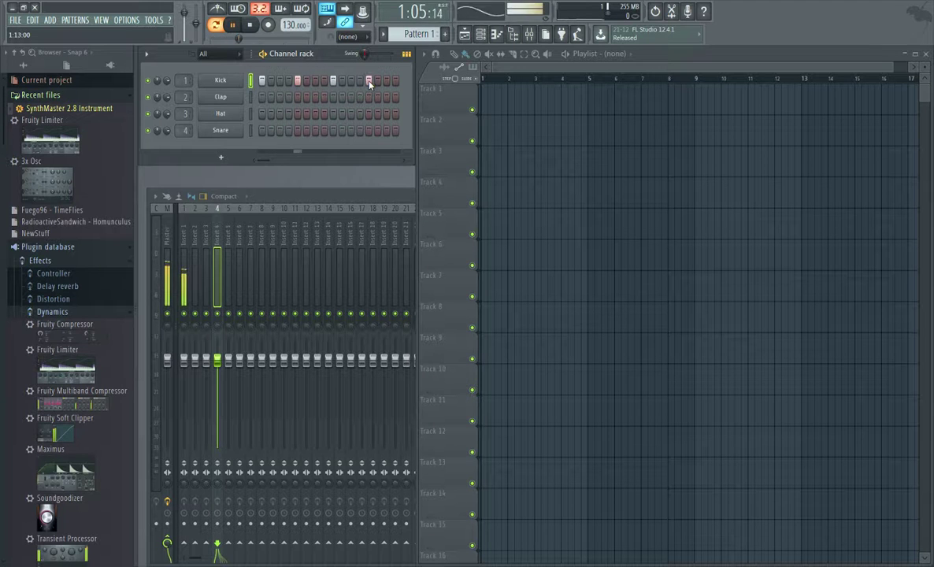
pyautogui.press('F9')
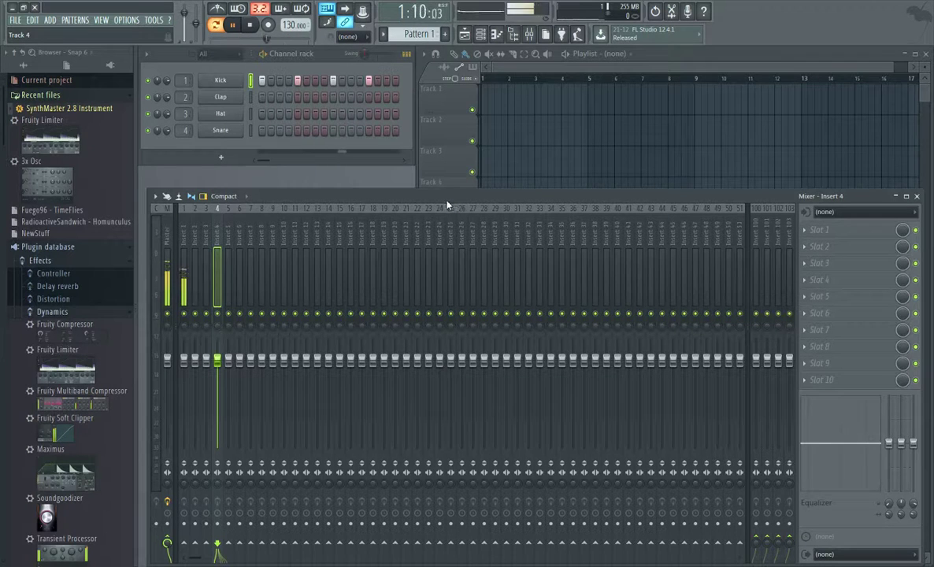
pyautogui.press('space')
# Step: Replace the Hat channel with a 3x Osc, add a note on its first step, and preview it before closing the plugin window
pyautogui.moveTo(69, 187); pyautogui.dragTo(75, 187)
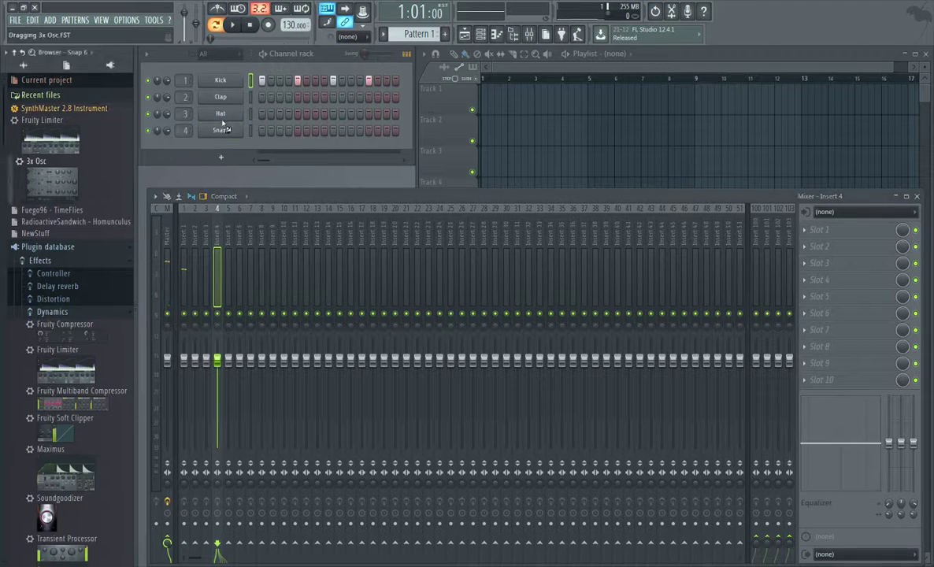
pyautogui.moveTo(226, 118); pyautogui.dragTo(226, 118)
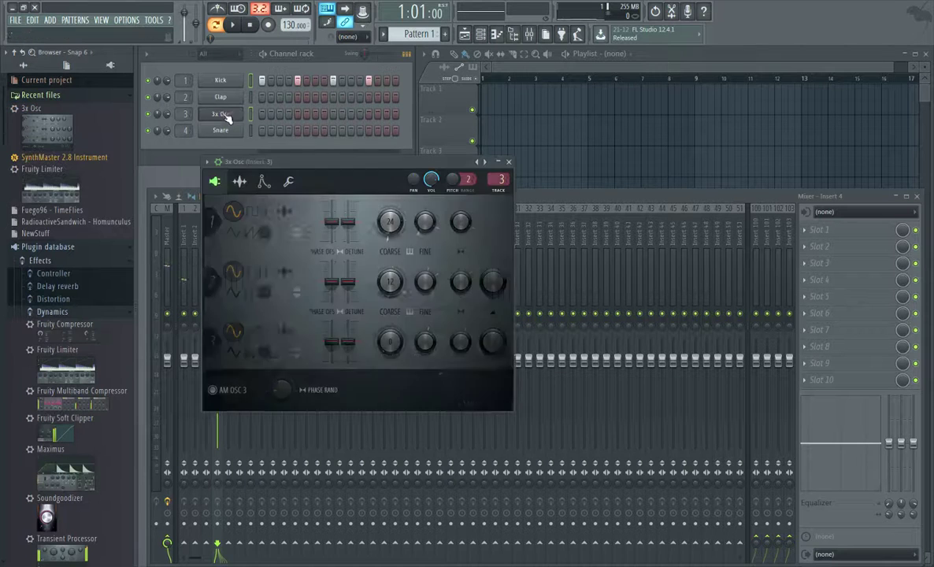
pyautogui.press('space')
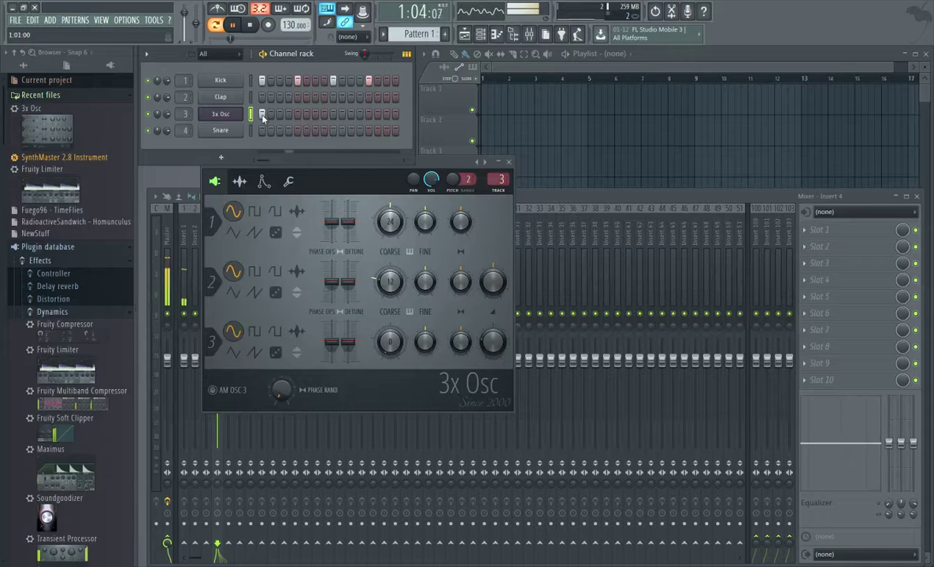
pyautogui.press('space')
pyautogui.click(510, 162)
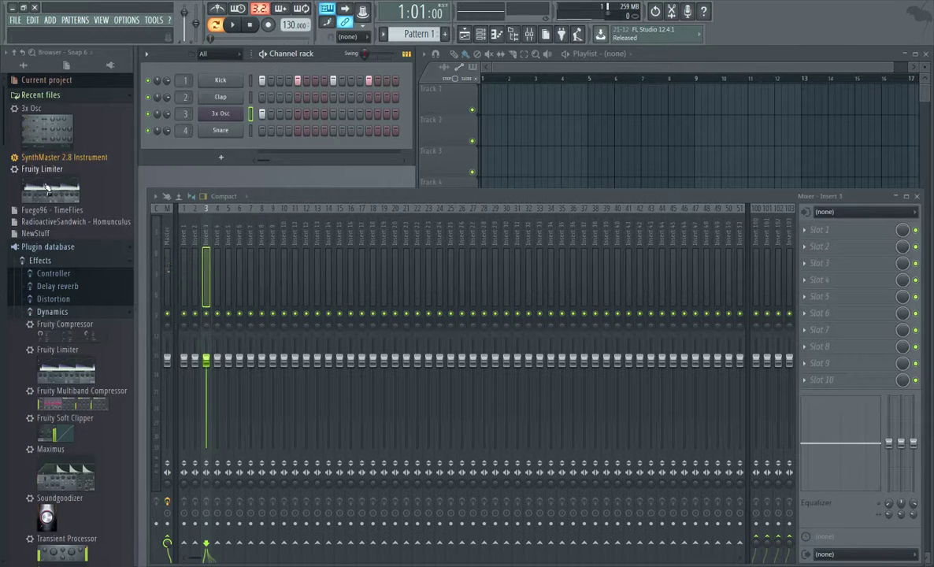
# Step: Load Fruity Limiter on mixer track Insert 3 and switch it to compressor mode, previewing the pattern
pyautogui.moveTo(47, 189); pyautogui.dragTo(53, 190)
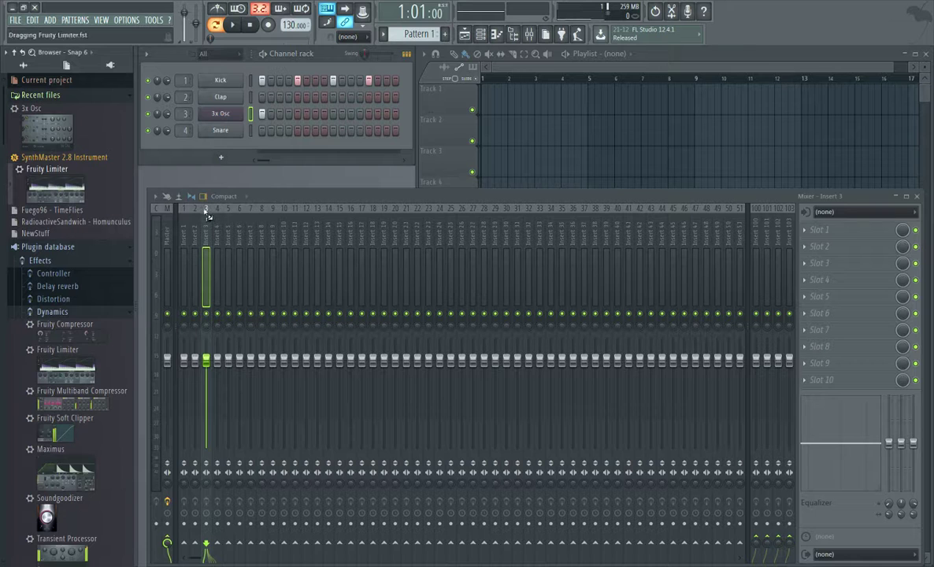
pyautogui.moveTo(209, 214); pyautogui.dragTo(209, 212)
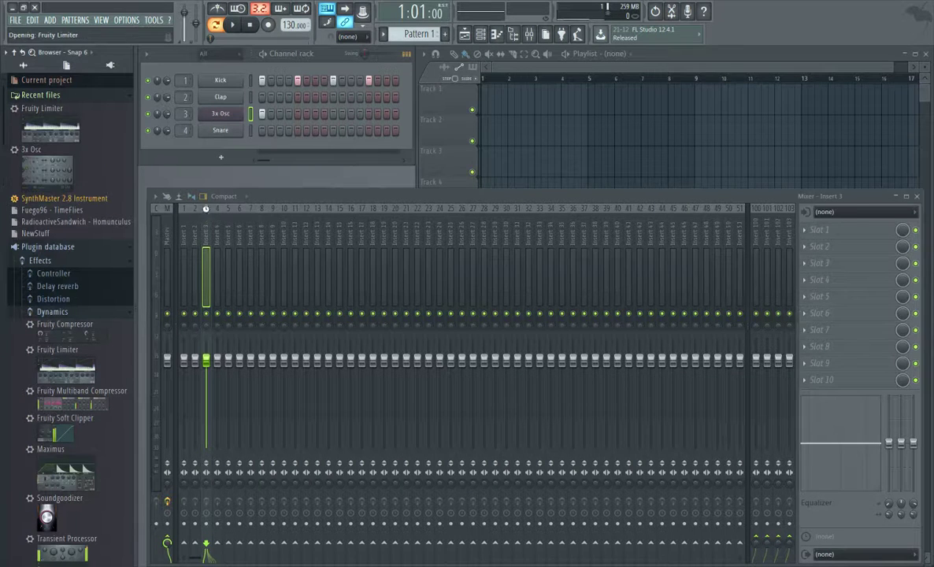
pyautogui.press('space')
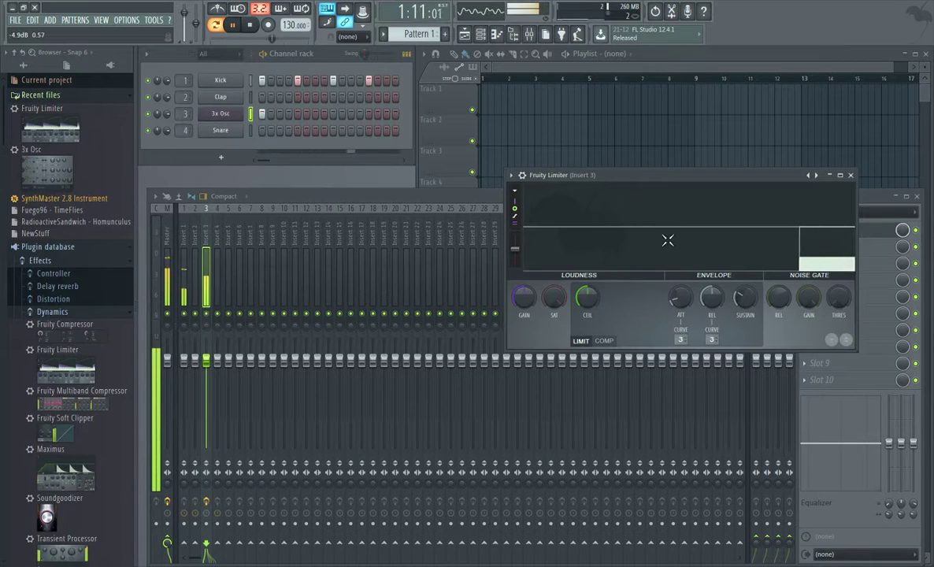
pyautogui.press('space')
pyautogui.click(604, 341)
pyautogui.press('space')
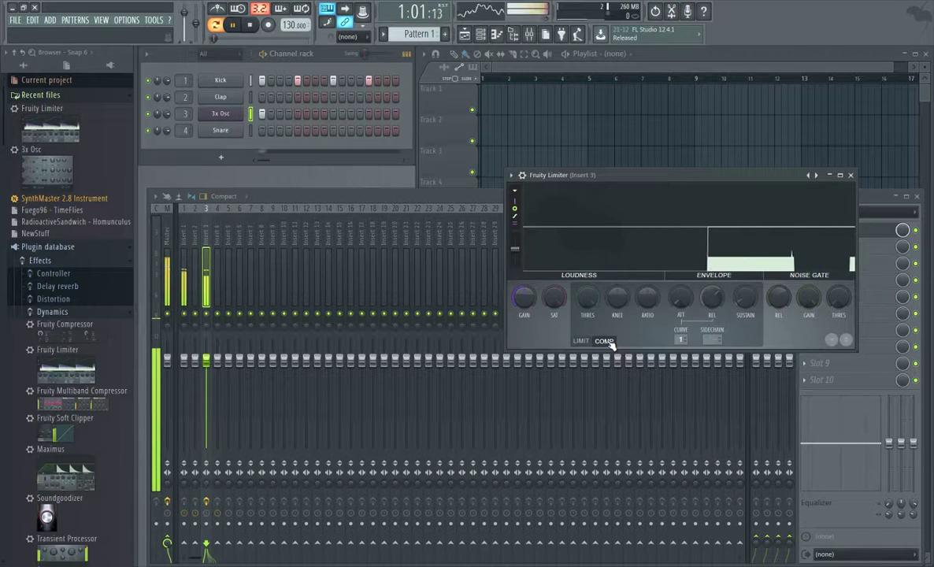
pyautogui.press('space')
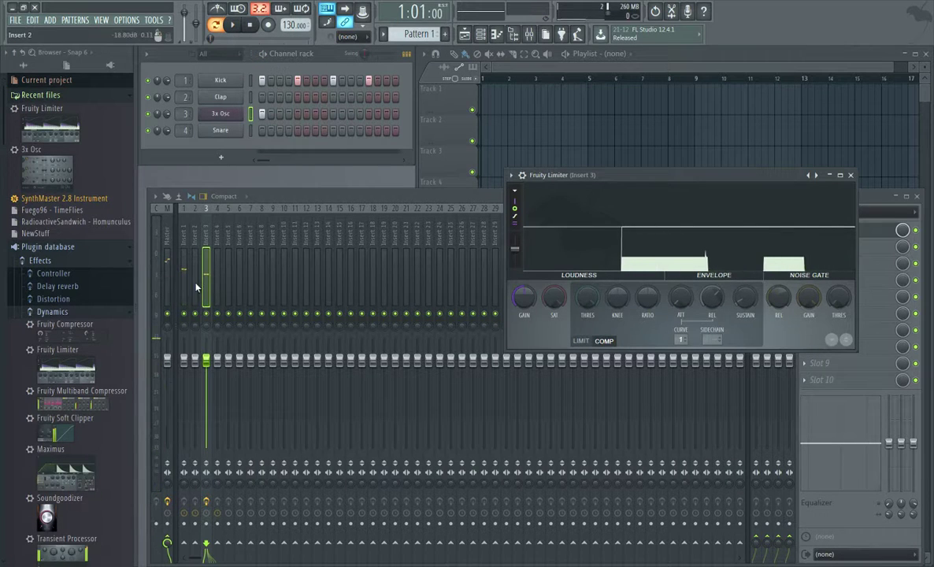
# Step: Route the kick's mixer track Insert 1 to Insert 3 as a sidechain while keeping its master routing
pyautogui.click(183, 239)
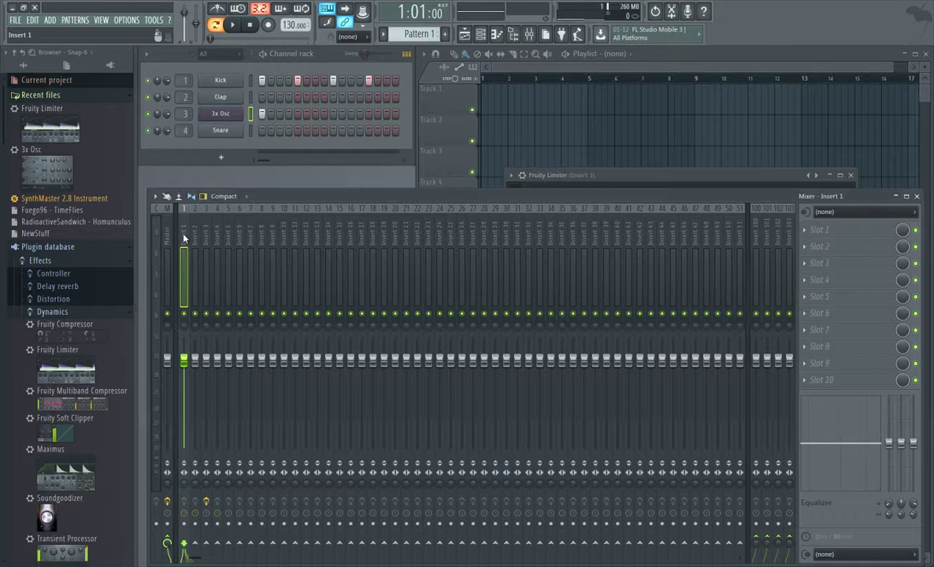
pyautogui.click(207, 544)
pyautogui.rightClick(209, 542)
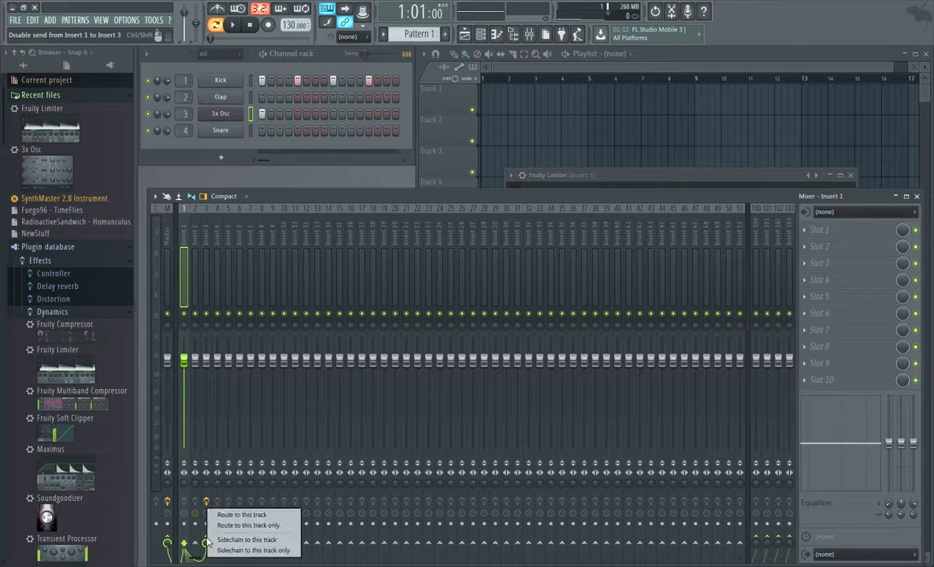
pyautogui.click(224, 540)
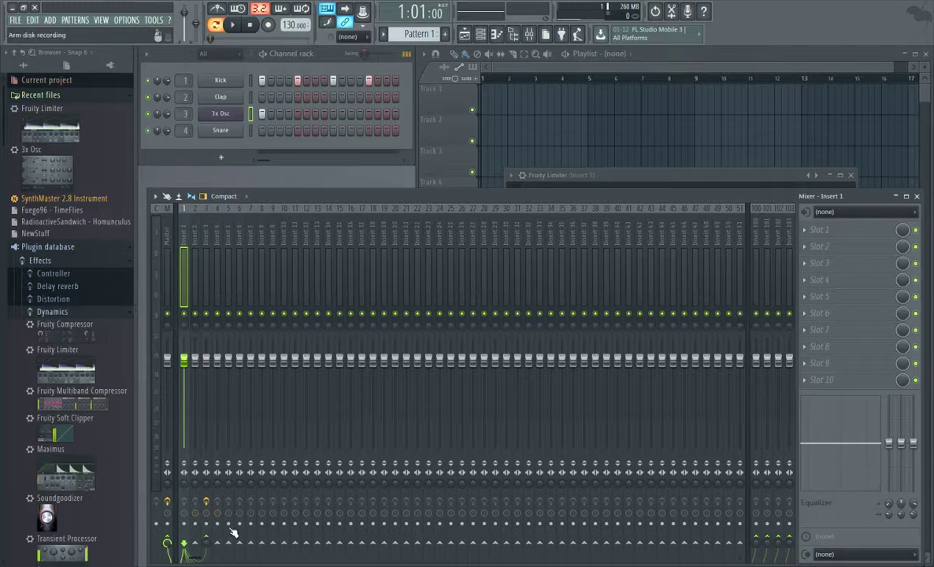
# Step: Return to the Fruity Limiter on Insert 3, start playback, and set its compressor sidechain input to 1
pyautogui.press('Tab')
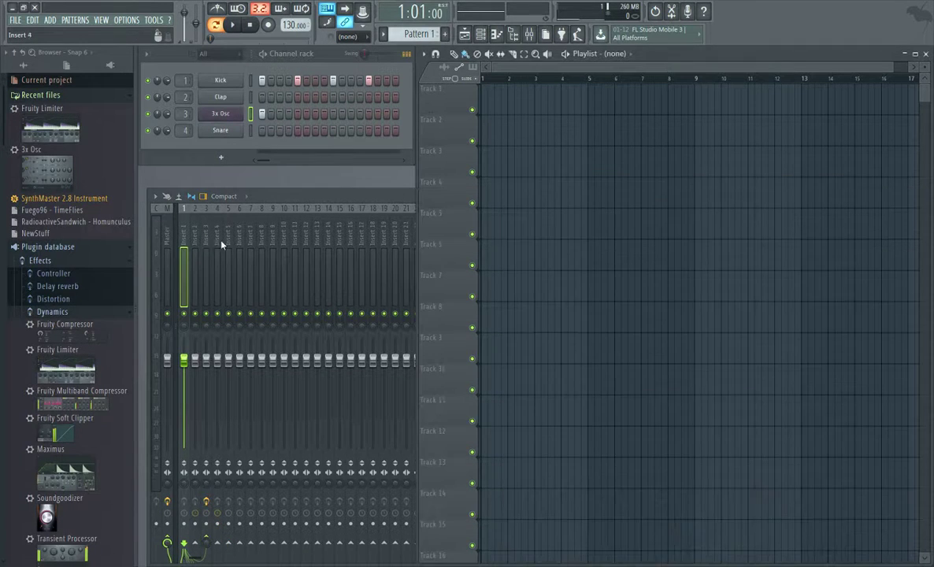
pyautogui.press('Tab')
pyautogui.press('space')
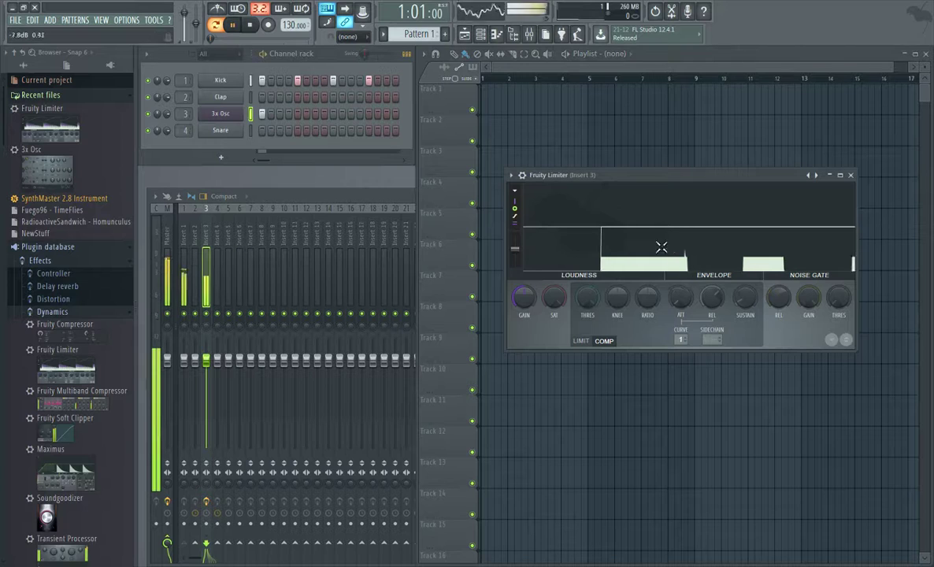
pyautogui.click(713, 341)
pyautogui.click(726, 359)
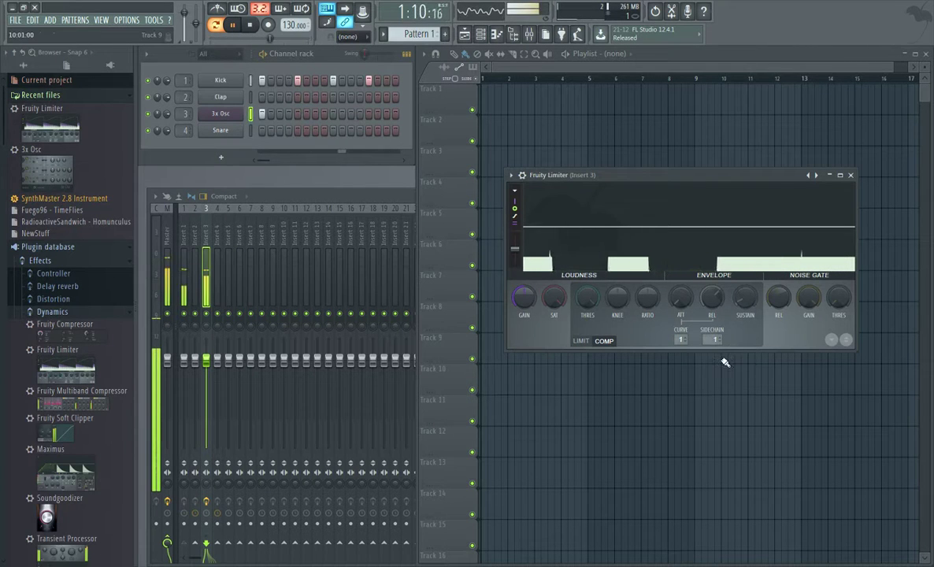
# Step: Lower the limiter's compressor threshold and raise its ratio to about 8.9:1 while the pattern plays
pyautogui.moveTo(591, 298); pyautogui.dragTo(589, 300)
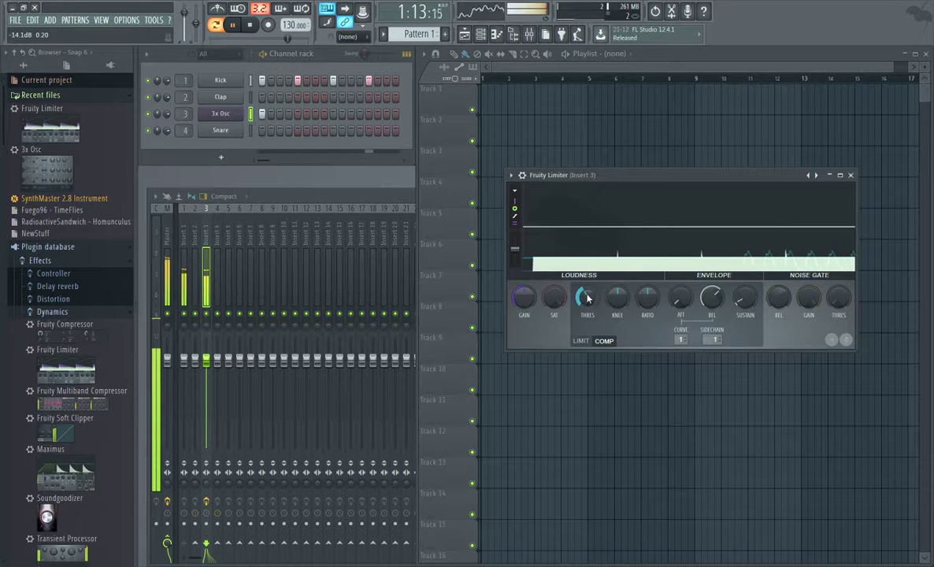
pyautogui.moveTo(589, 299); pyautogui.dragTo(590, 298)
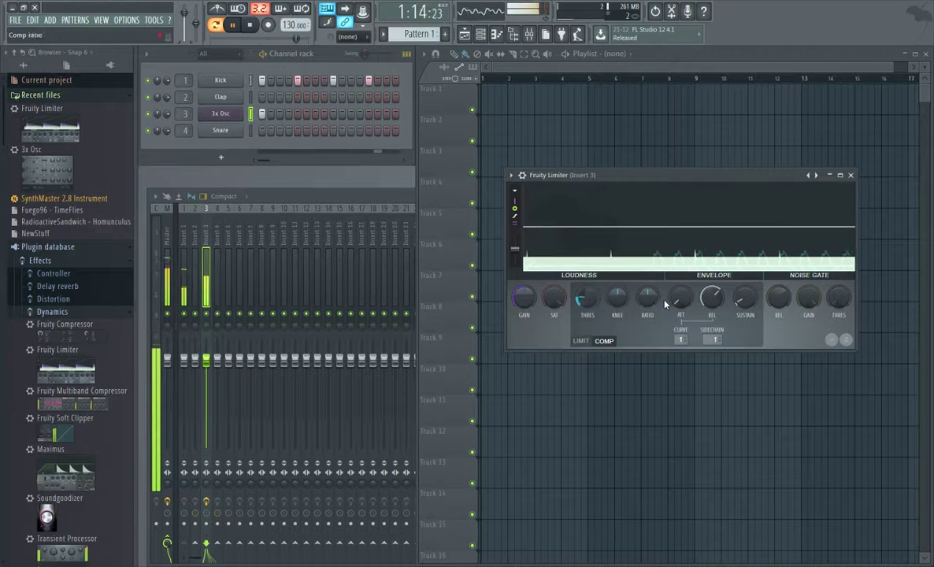
pyautogui.moveTo(647, 305); pyautogui.dragTo(644, 296)
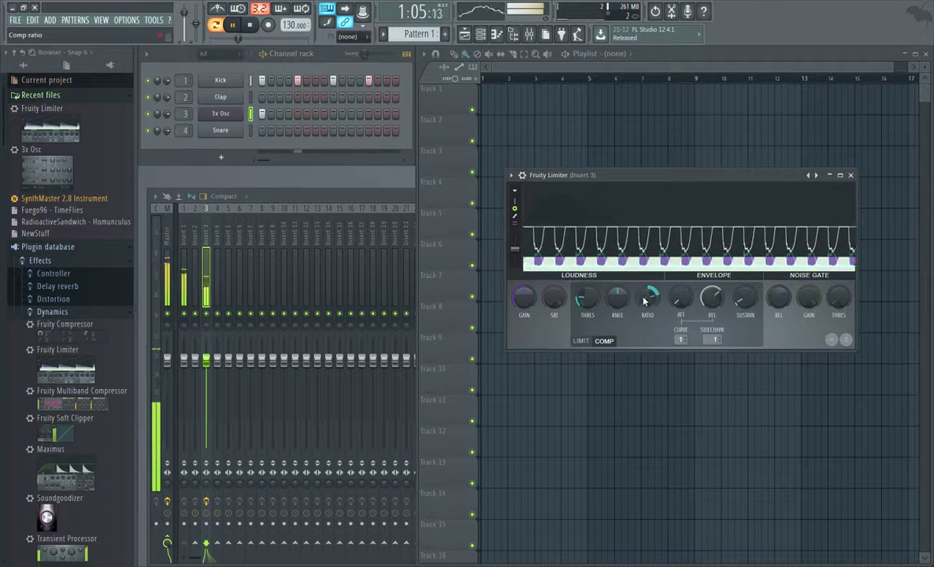
pyautogui.moveTo(645, 301); pyautogui.dragTo(645, 292)
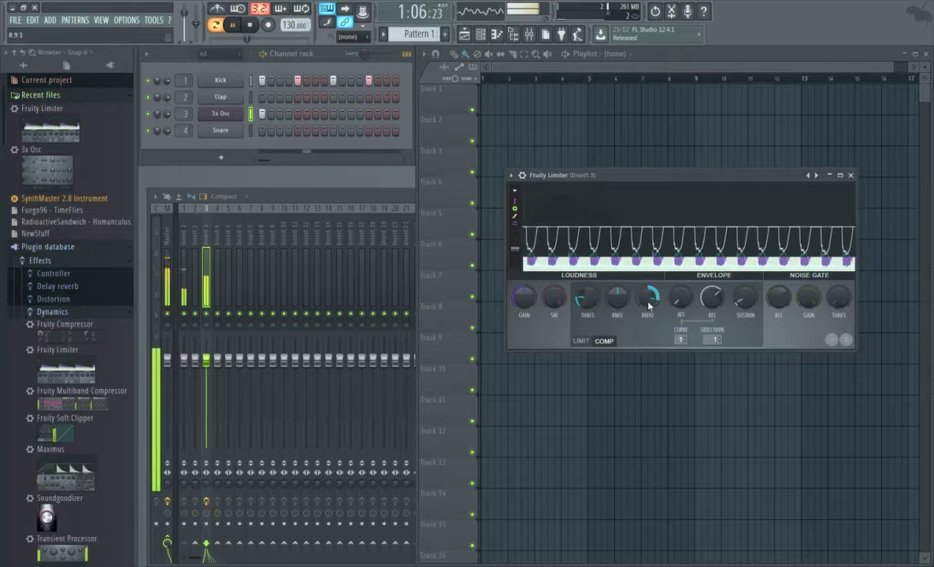
# Step: Adjust the limiter's release time and replay the pattern briefly to check the ducking
pyautogui.moveTo(714, 290); pyautogui.dragTo(713, 293)
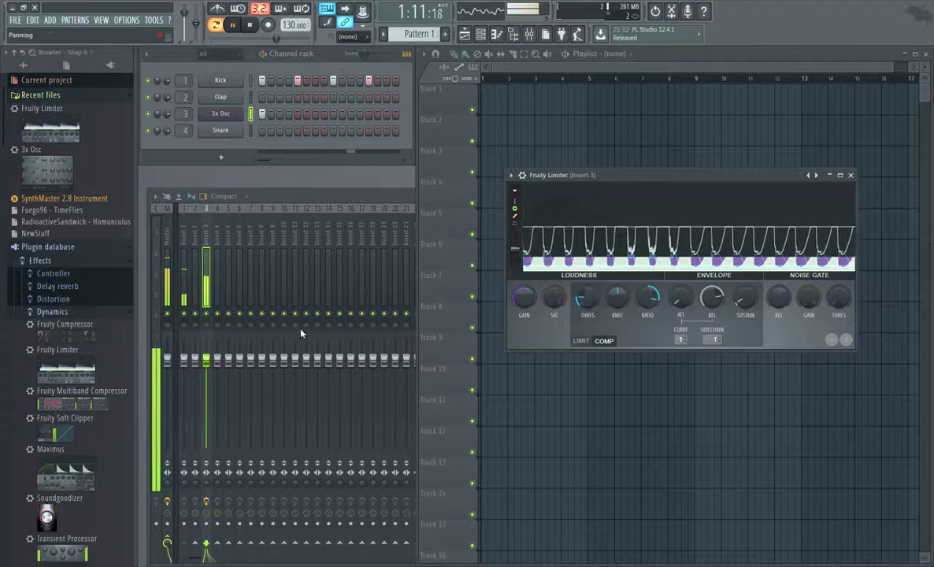
pyautogui.press('space')
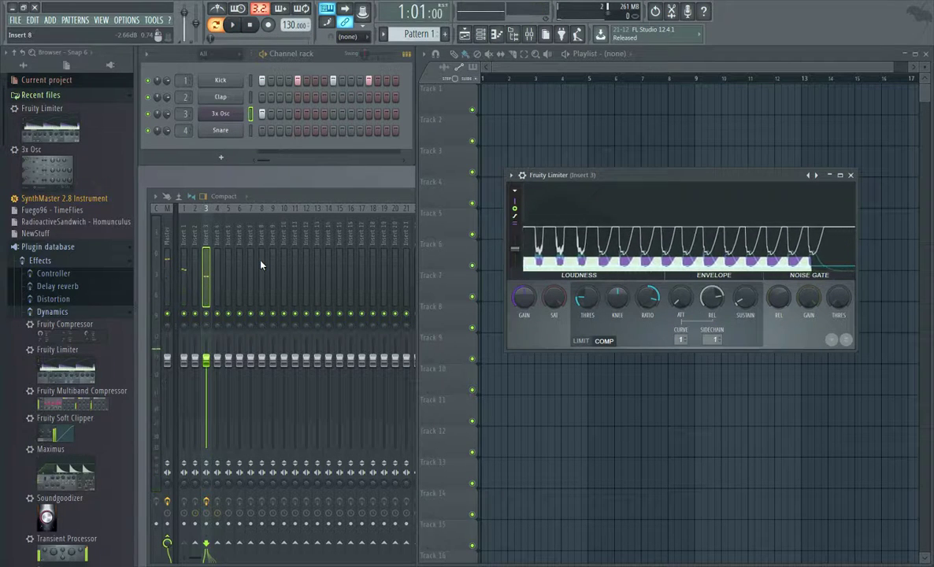
pyautogui.press('space')
pyautogui.press('space')
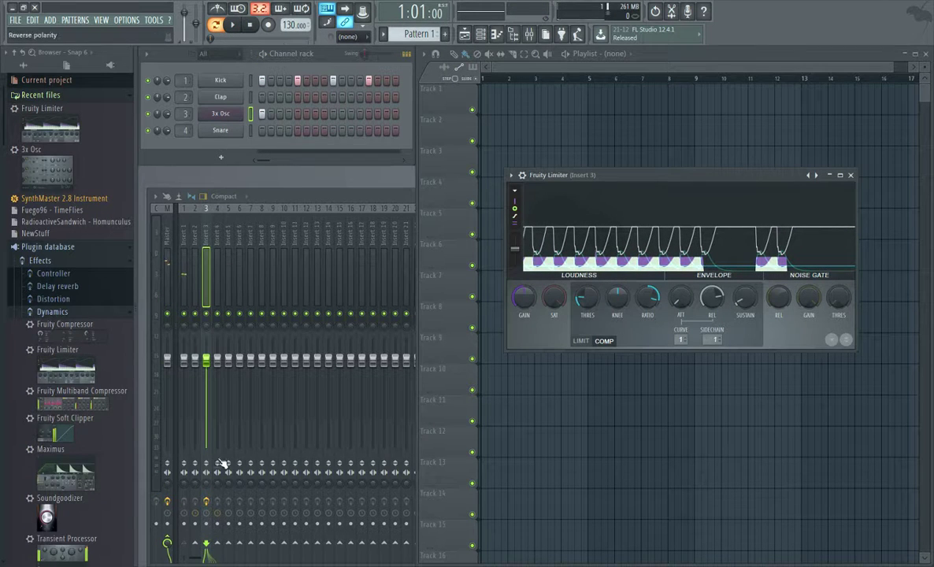
# Step: Set Insert 1 to sidechain to Insert 3 only, removing its master routing, and preview the pattern
pyautogui.click(189, 230)
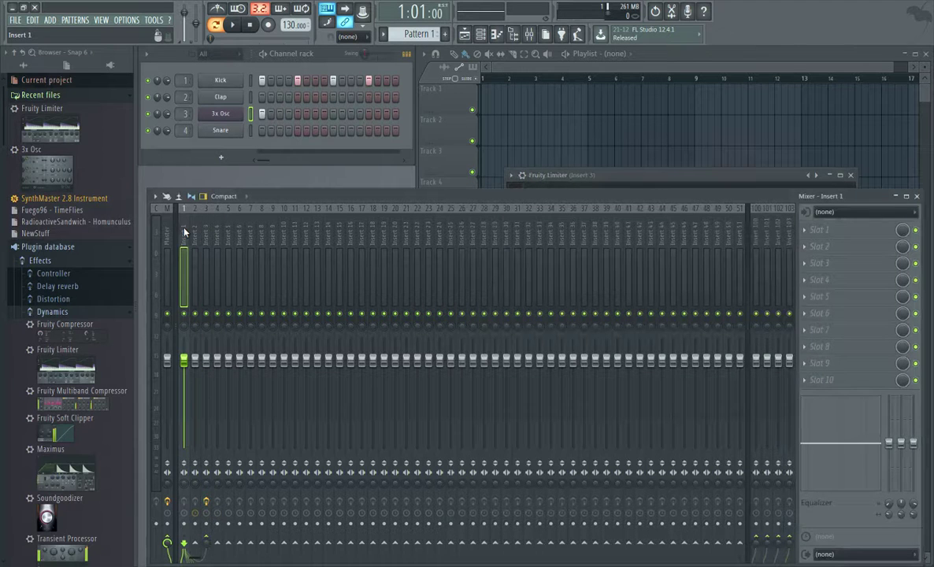
pyautogui.rightClick(205, 542)
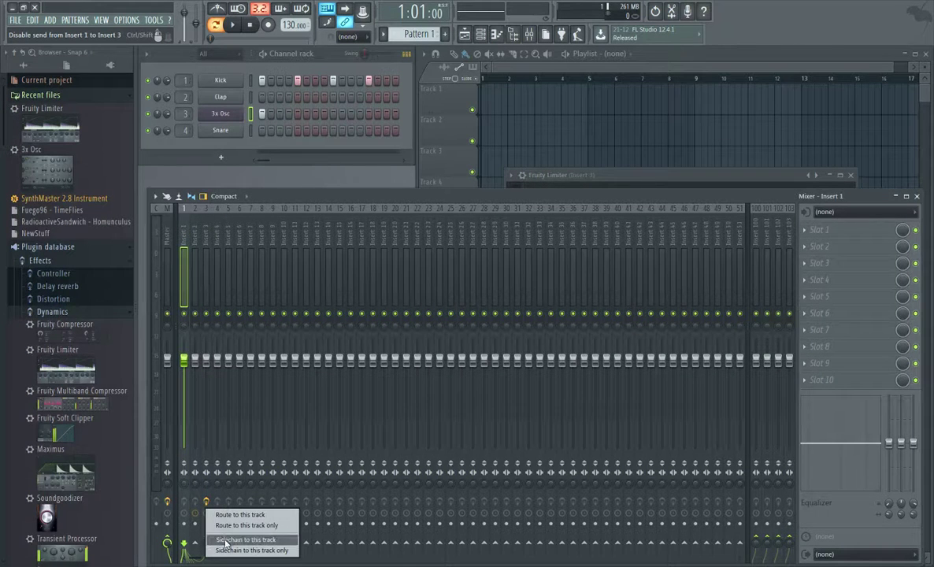
pyautogui.click(236, 550)
pyautogui.press('space')
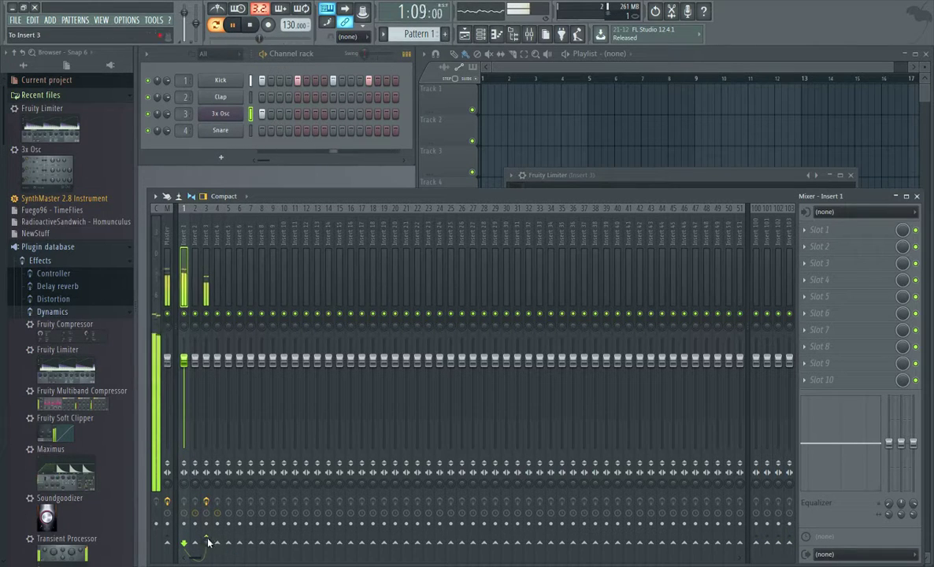
pyautogui.press('space')
# Step: Reapply the "Sidechain to this track" option from Insert 1 to Insert 3, replaying the pattern to compare
pyautogui.rightClick(209, 540)
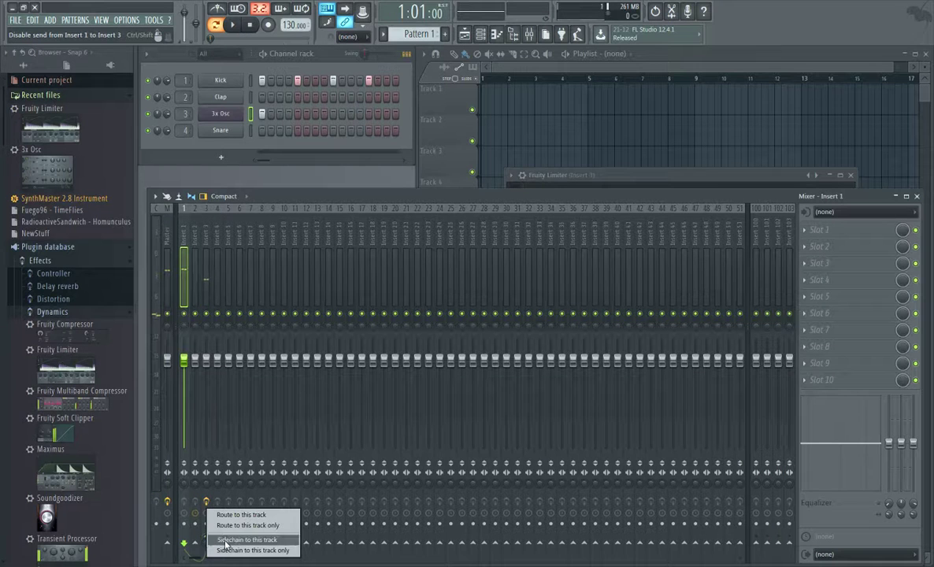
pyautogui.click(225, 540)
pyautogui.press('space')
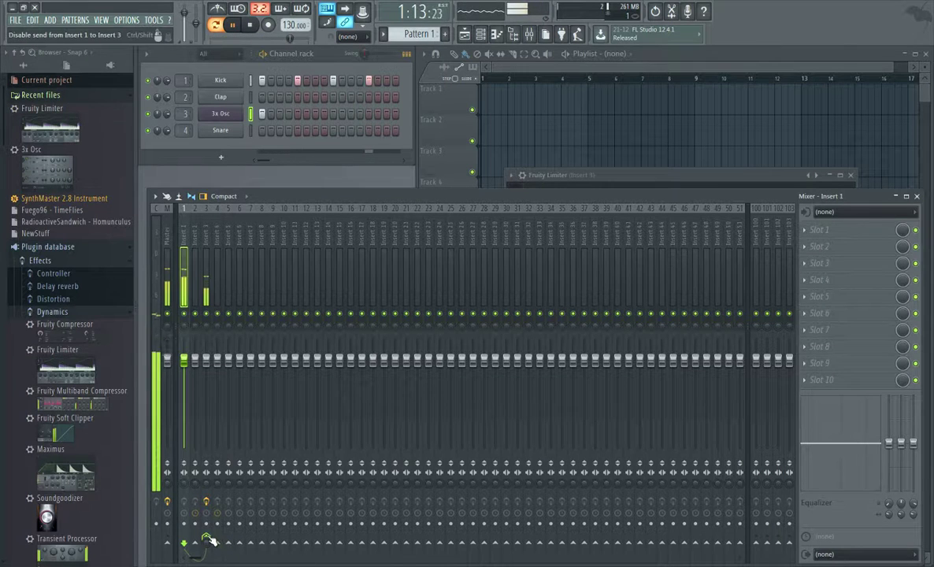
pyautogui.press('space')
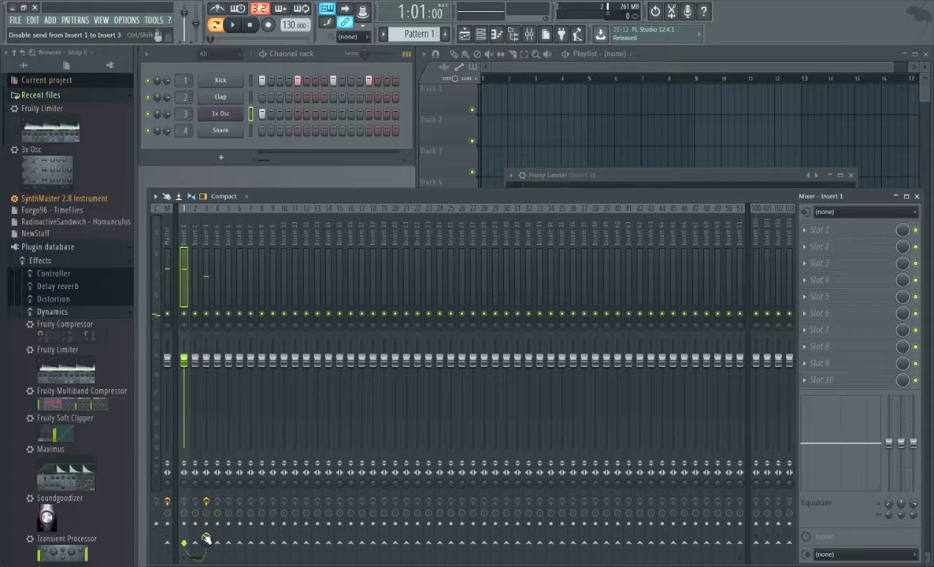
pyautogui.rightClick(207, 540)
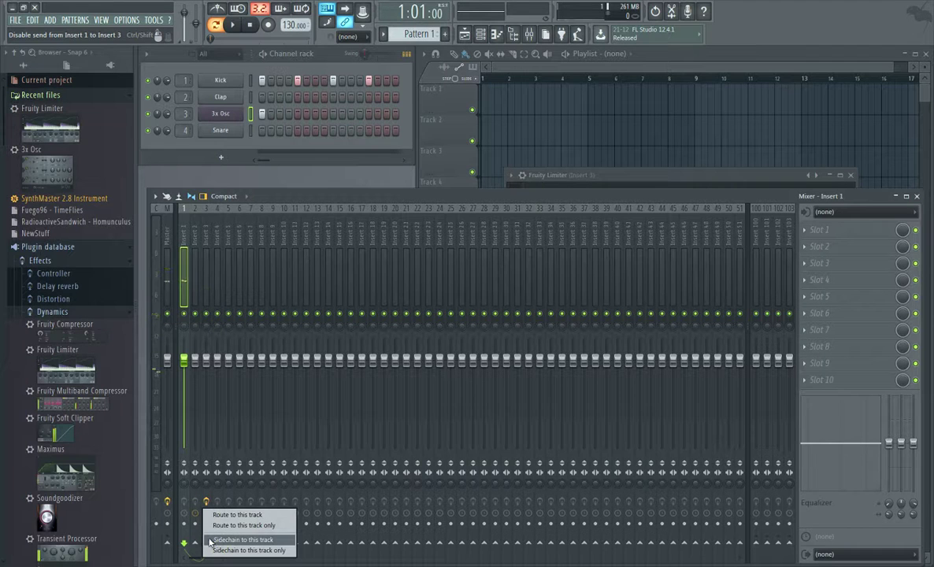
pyautogui.click(215, 540)
pyautogui.press('space')
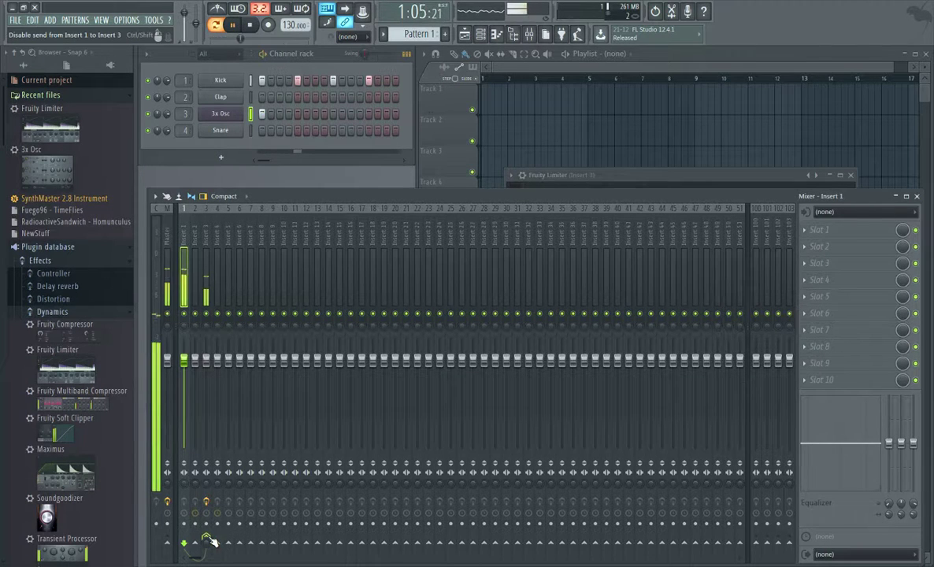
pyautogui.press('space')
# Step: Check the routing options for the send from Insert 1 to Insert 3 and play the pattern again
pyautogui.rightClick(206, 542)
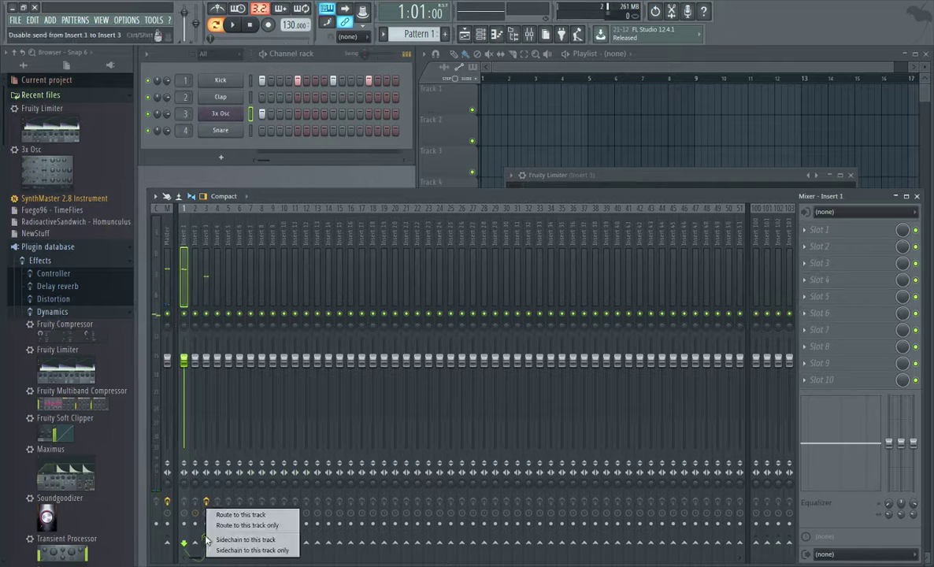
pyautogui.click(202, 542)
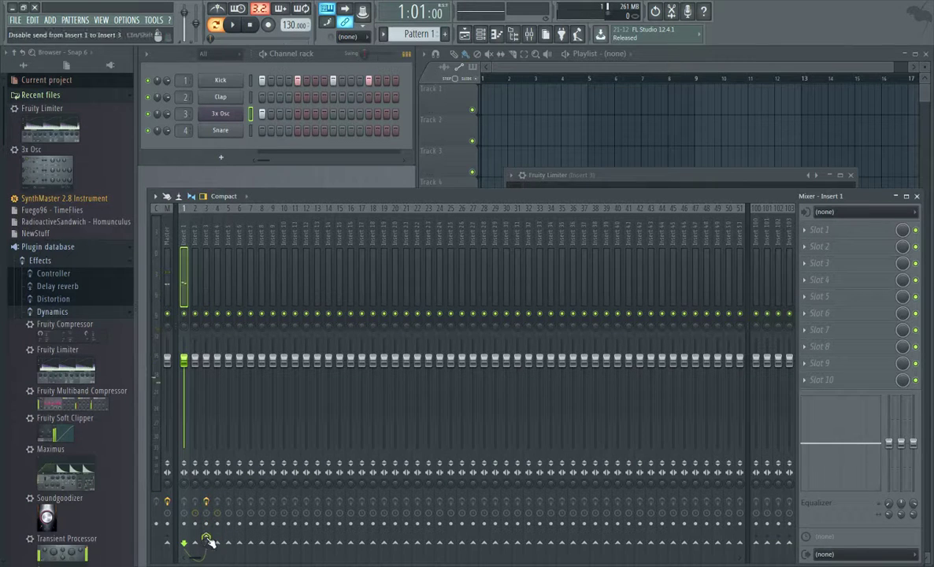
pyautogui.press('space')
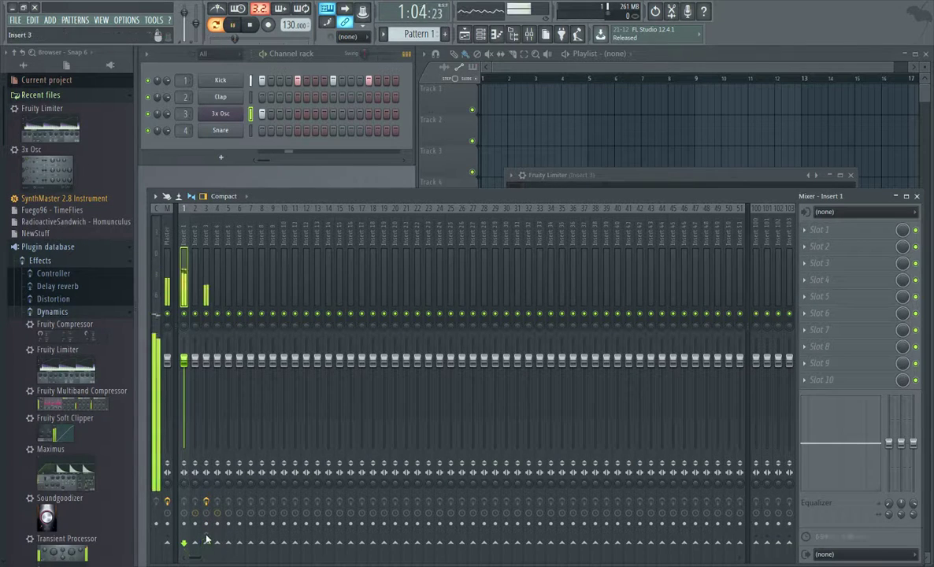
# Step: Stop playback and route Insert 1 to the Master track again
pyautogui.press('space')
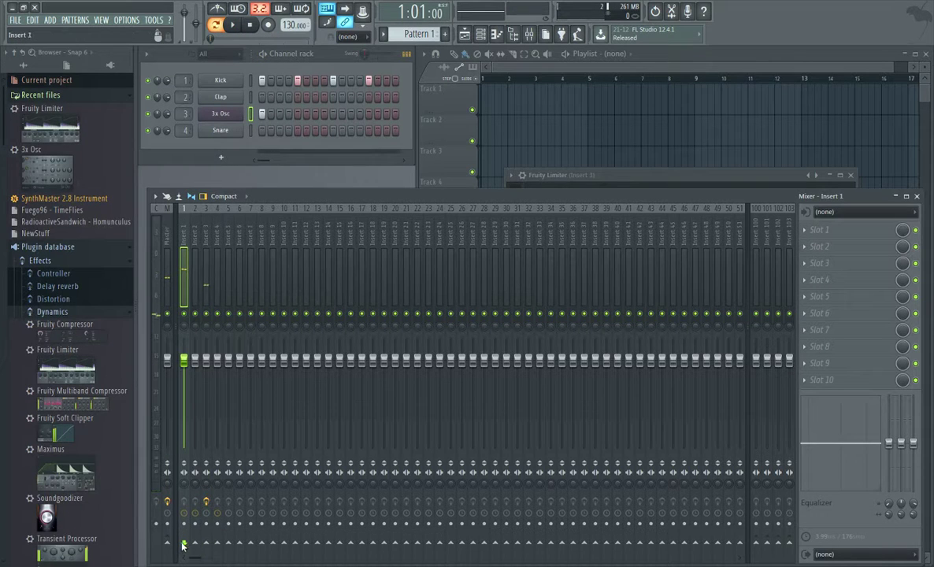
pyautogui.click(184, 544)
pyautogui.click(167, 544)
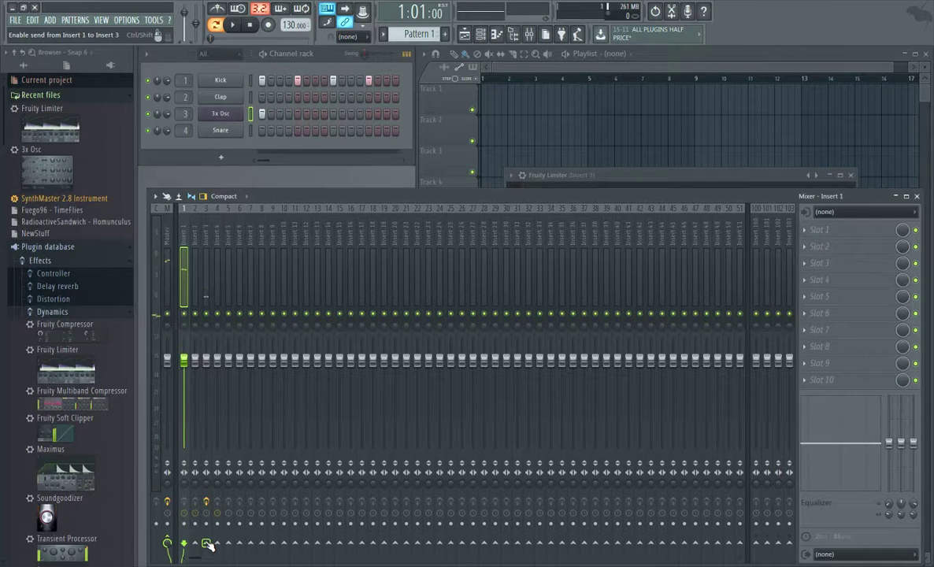
# Step: Enable the send from Insert 1 to Insert 3 as "Sidechain to this track" and preview the pattern
pyautogui.click(207, 543)
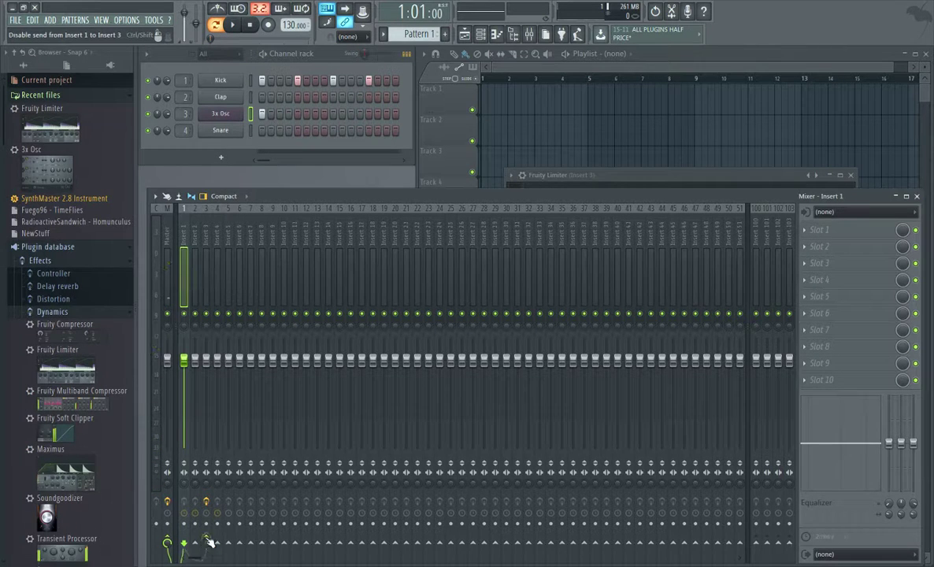
pyautogui.rightClick(206, 543)
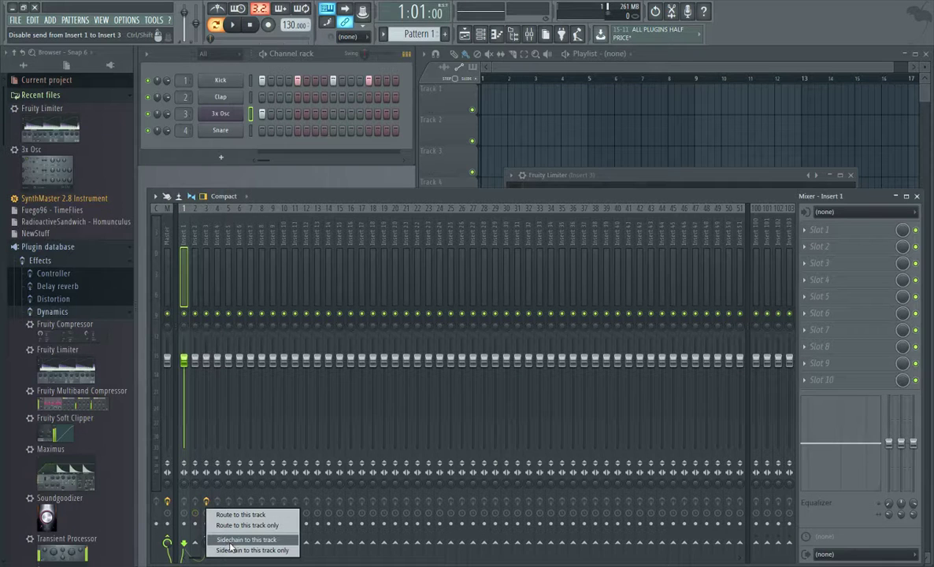
pyautogui.click(230, 540)
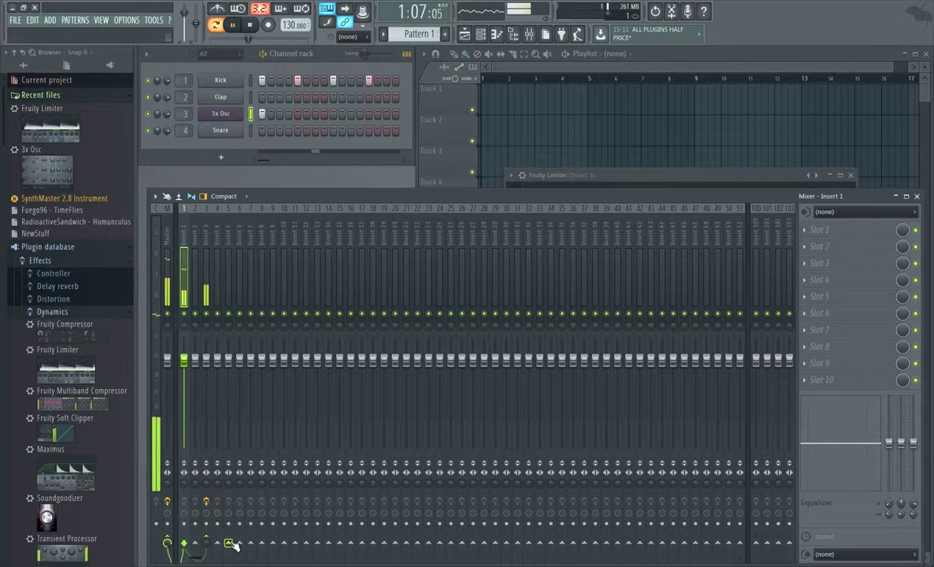
pyautogui.press('space')
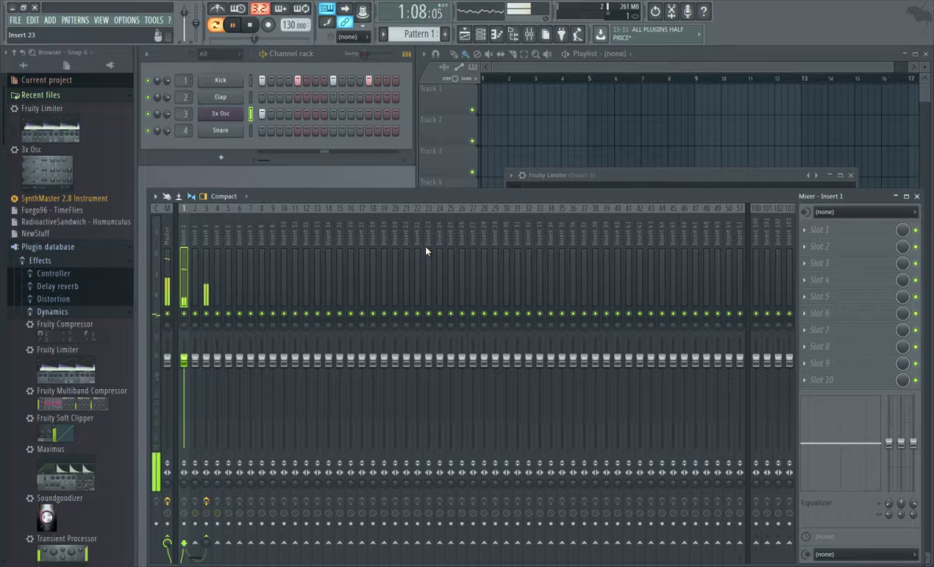
pyautogui.press('space')
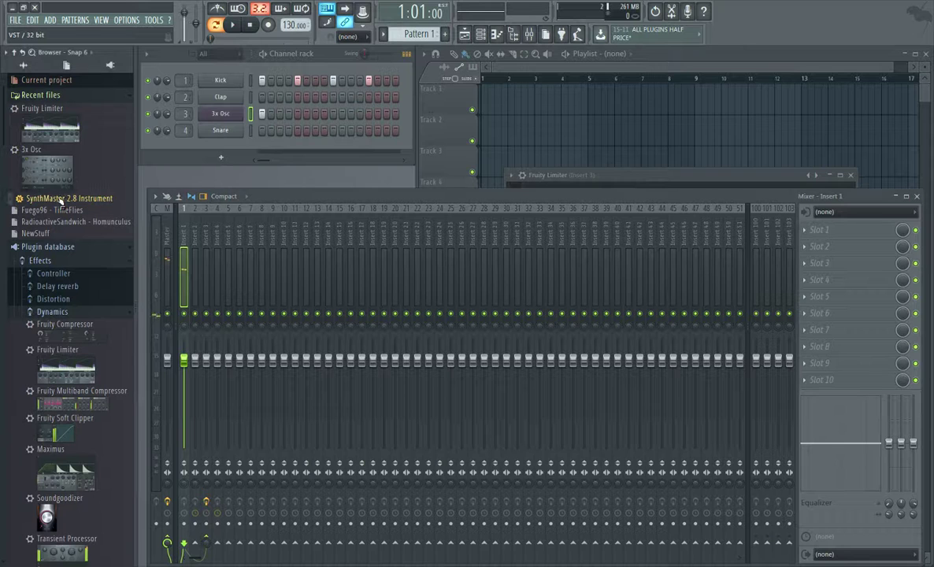
# Step: Replace 3x Osc on channel 3 with SynthMaster 2.8 Instrument and filter its preset browser by Bass
pyautogui.moveTo(61, 202); pyautogui.dragTo(219, 110)
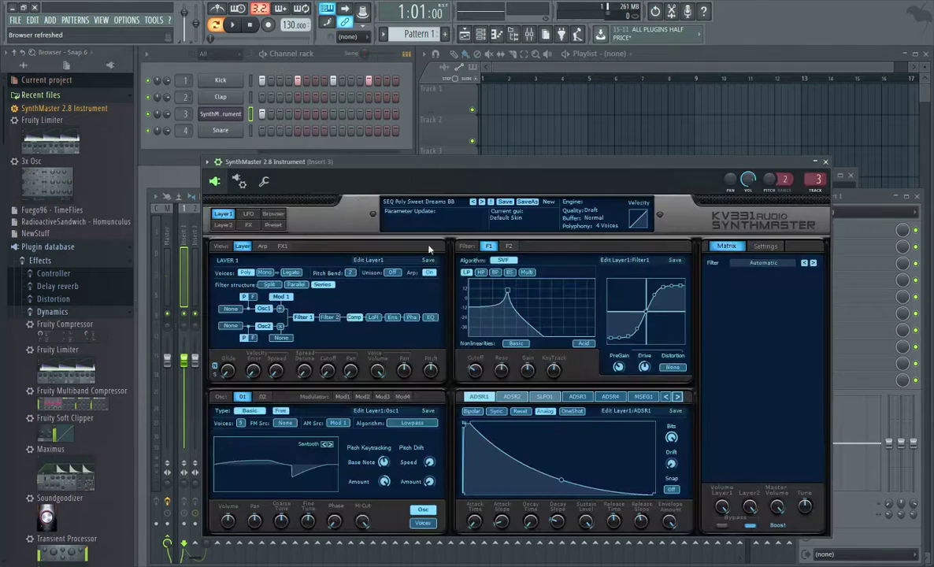
pyautogui.click(272, 215)
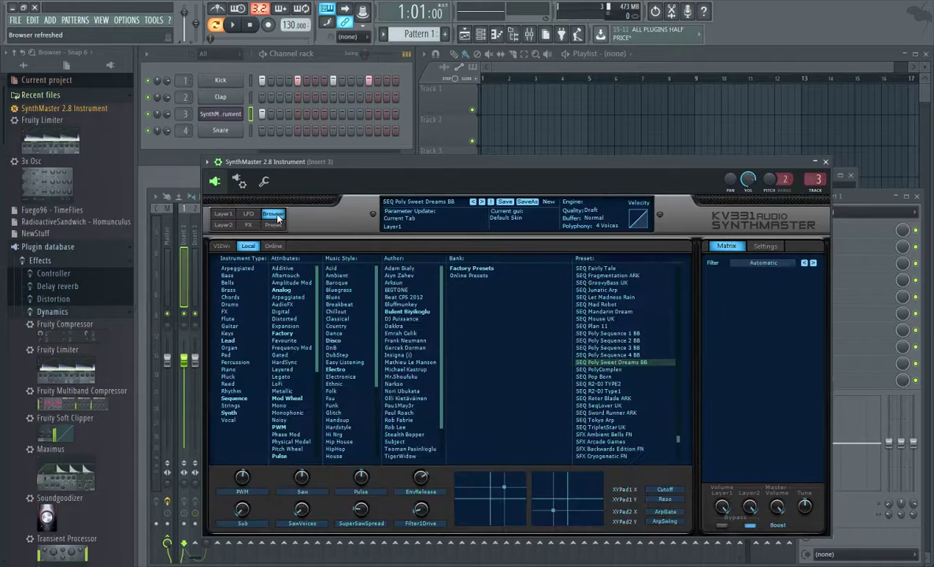
pyautogui.click(227, 277)
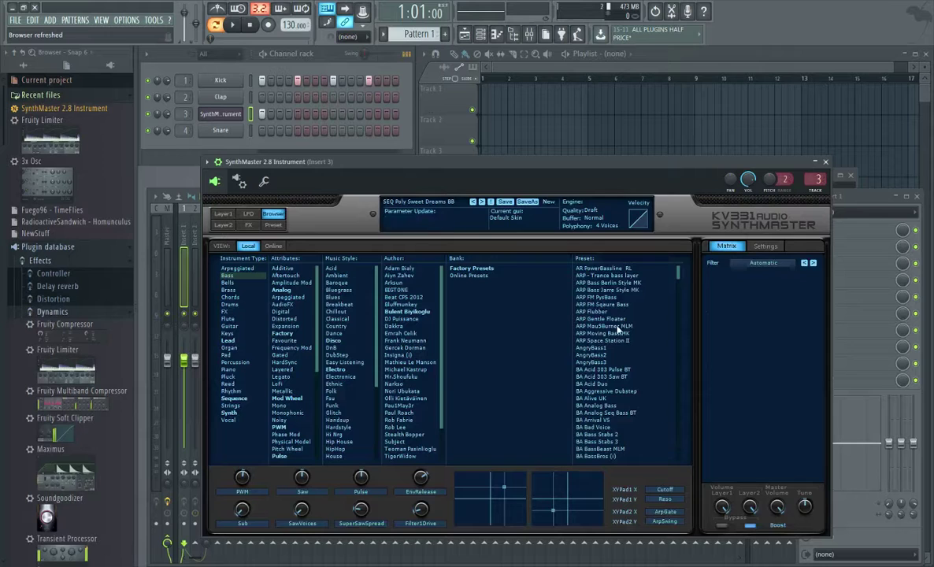
# Step: Audition the presets BA Acid 303 Pulse BT, BA Aggressive Dubstep and BA Alive UK, keeping the last, and close the synth
pyautogui.click(597, 370)
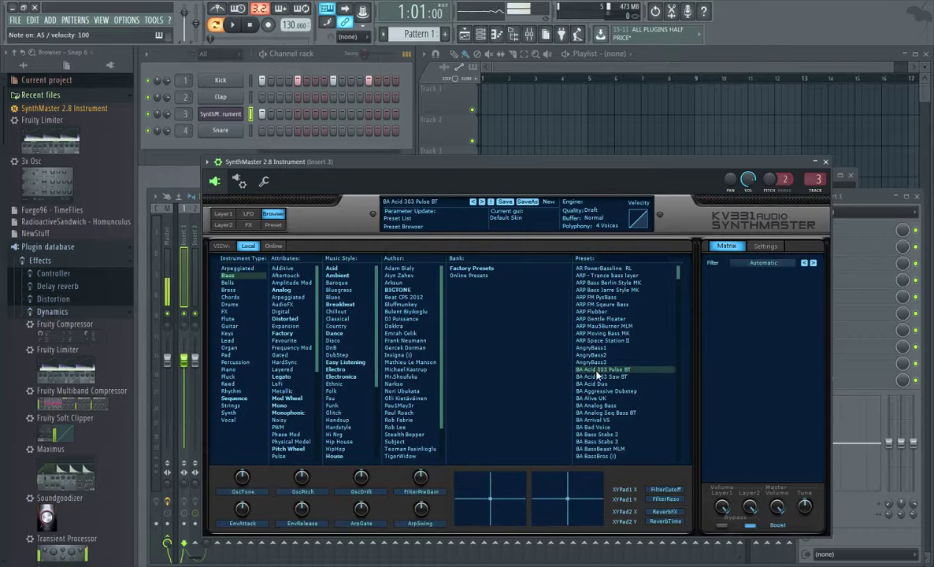
pyautogui.press('n')
pyautogui.click(607, 392)
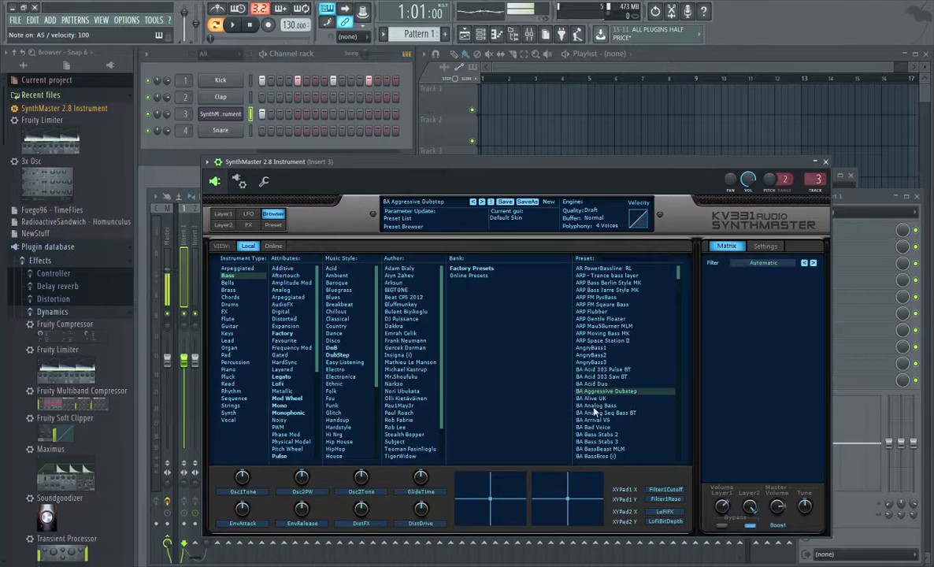
pyautogui.click(592, 399)
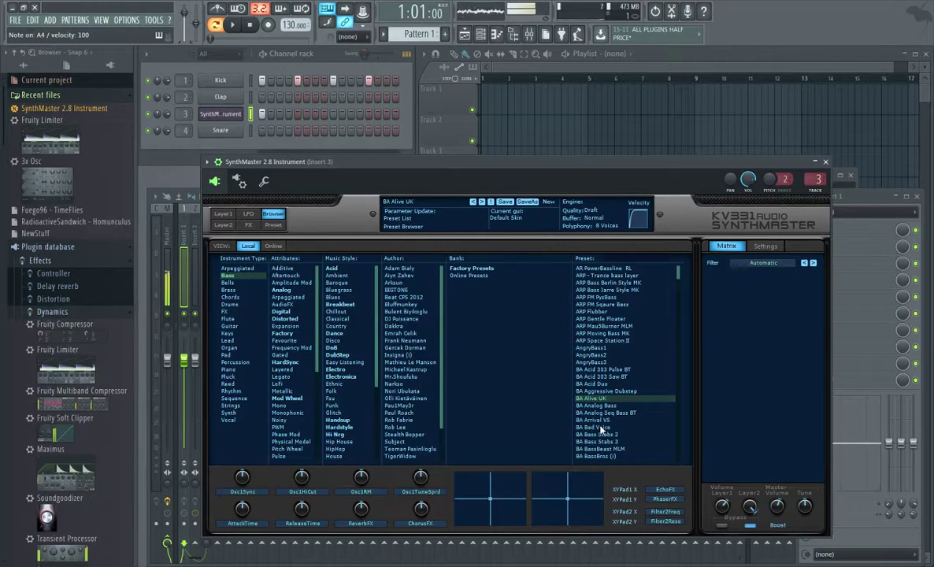
pyautogui.click(826, 162)
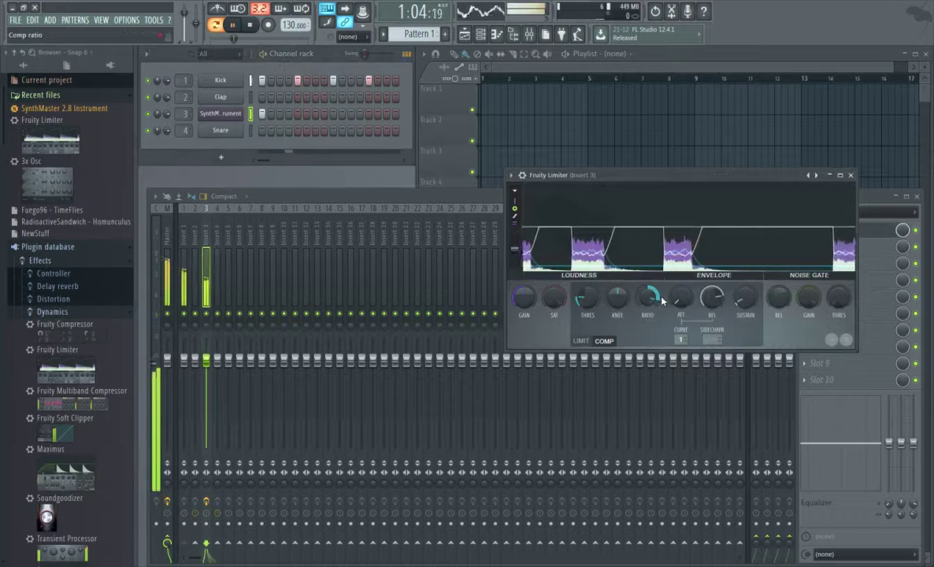
# Step: Lower the Insert 3 limiter's compression threshold and shorten its release to about 16 ms while previewing the pattern
pyautogui.press('space')
pyautogui.moveTo(591, 299); pyautogui.dragTo(591, 317)
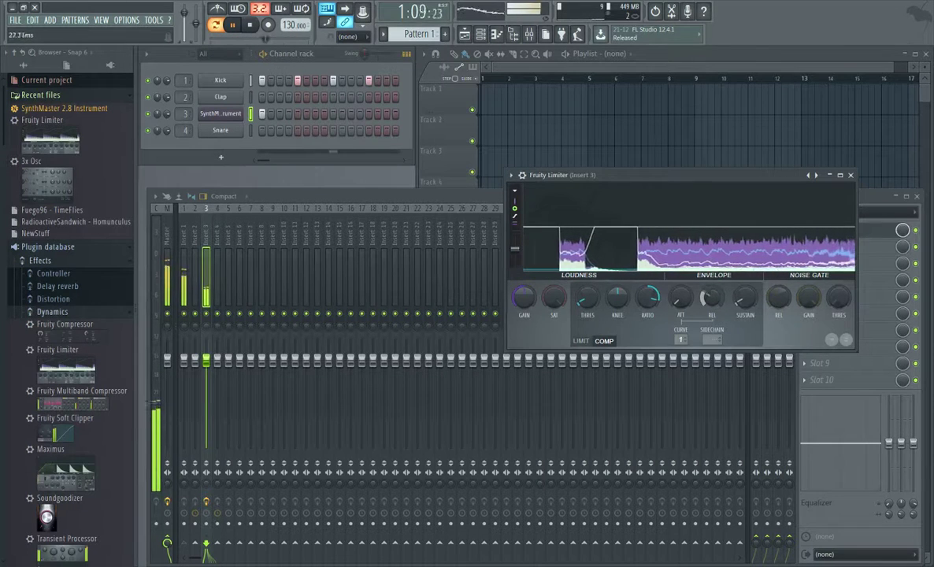
pyautogui.press('space')
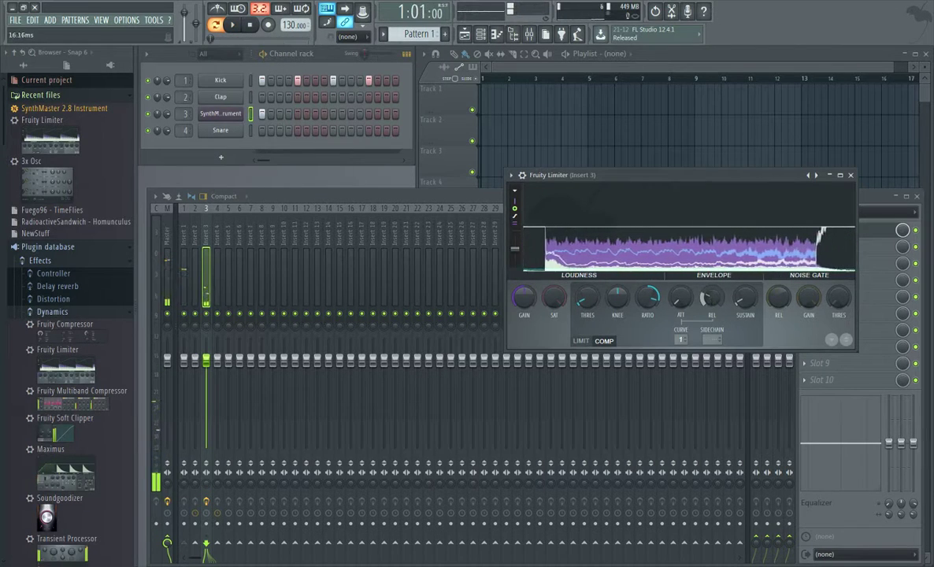
pyautogui.press('space')
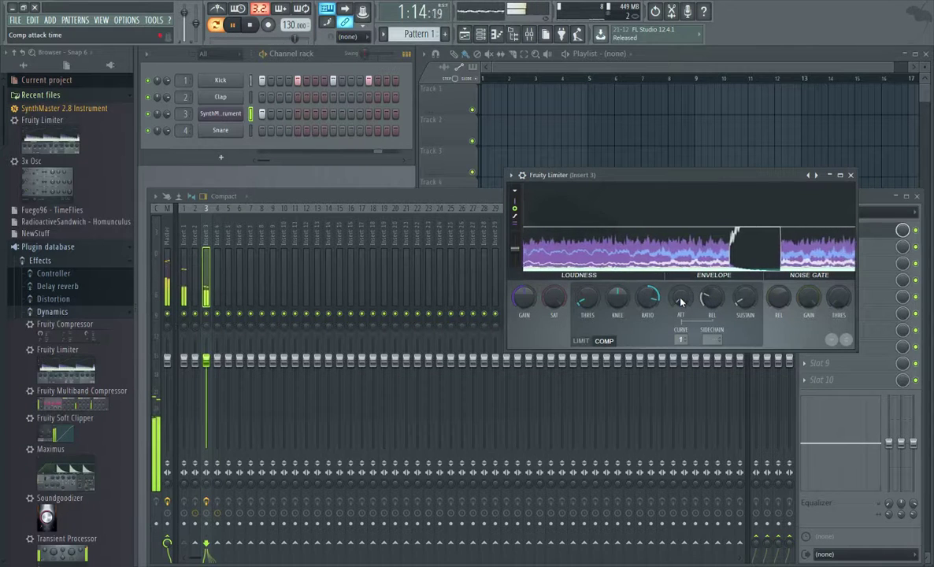
pyautogui.press('space')
# Step: Fine-tune the limiter's compression threshold to about -31.5 dB during playback and replay the pattern briefly
pyautogui.press('space')
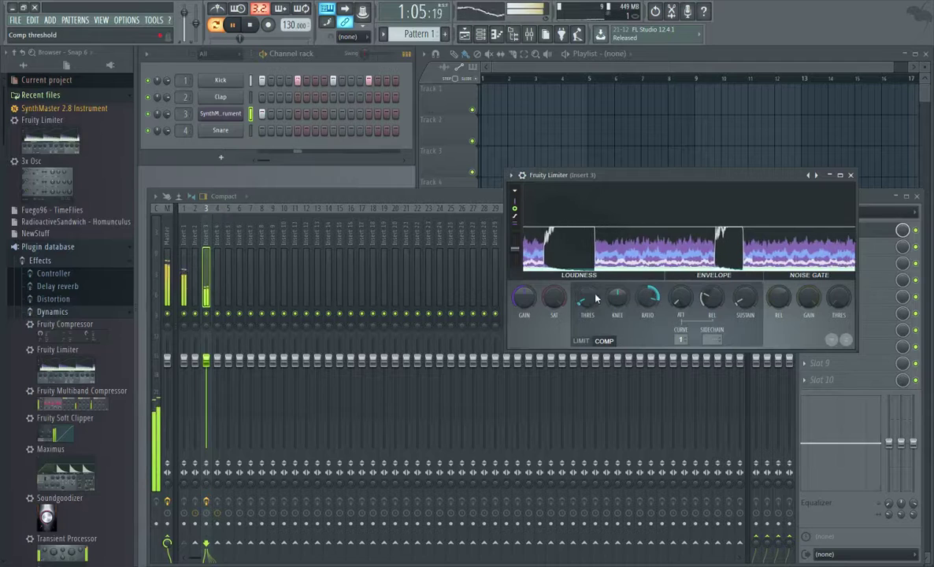
pyautogui.moveTo(595, 296)
pyautogui.mouseDown()
pyautogui.moveTo(595, 273)
pyautogui.moveTo(582, 300)
pyautogui.mouseUp()
pyautogui.press('space')
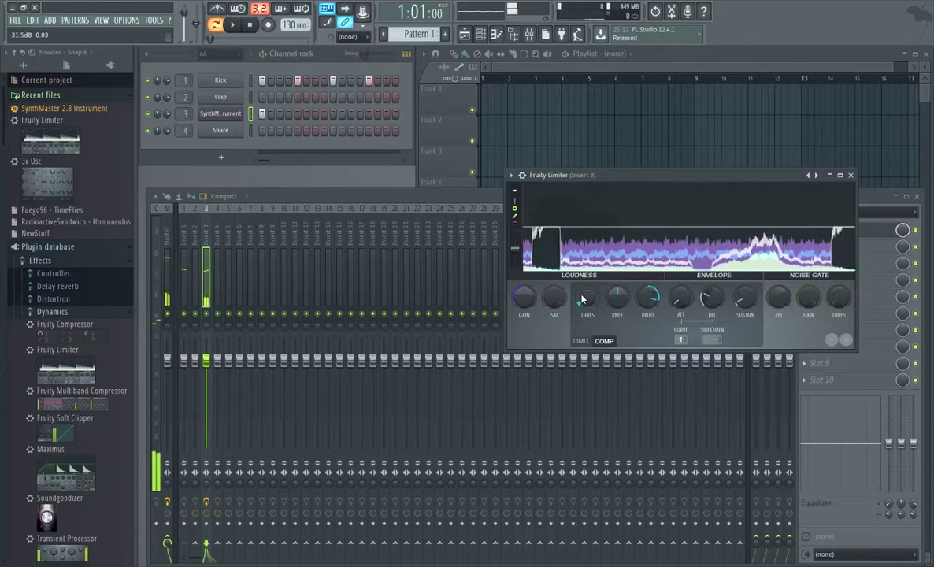
pyautogui.press('space')
pyautogui.press('space')
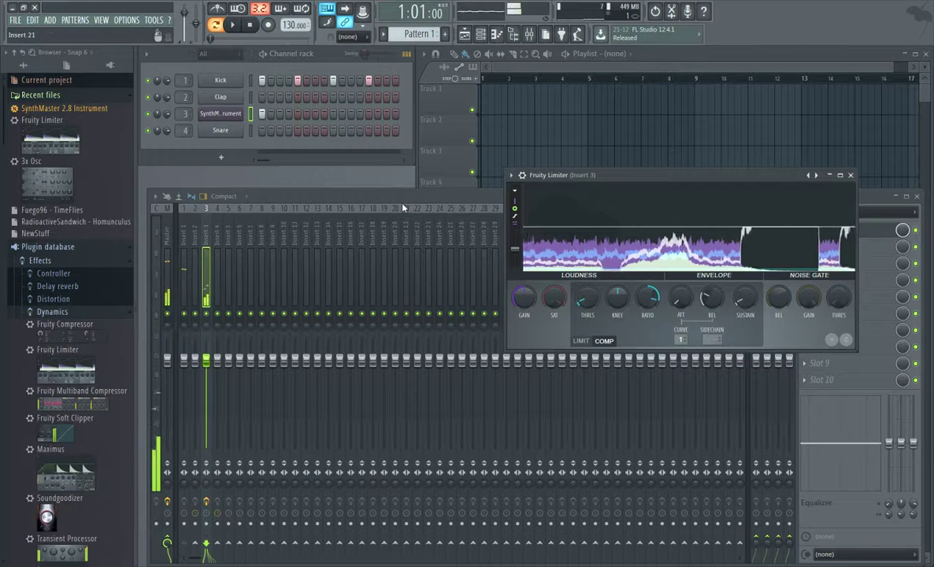
# Step: Reapply "Sidechain to this track" from Insert 1 to Insert 3 in the mixer
pyautogui.click(382, 202)
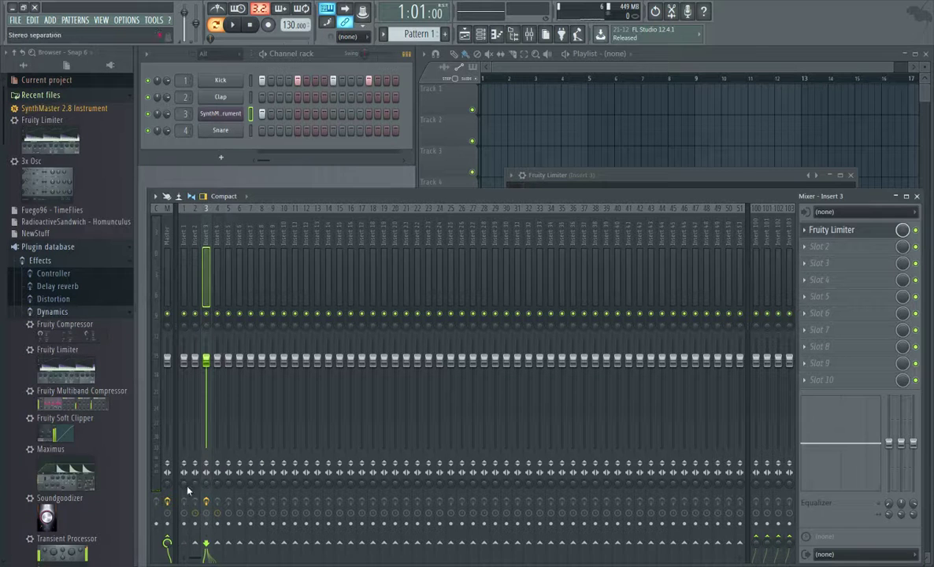
pyautogui.click(178, 268)
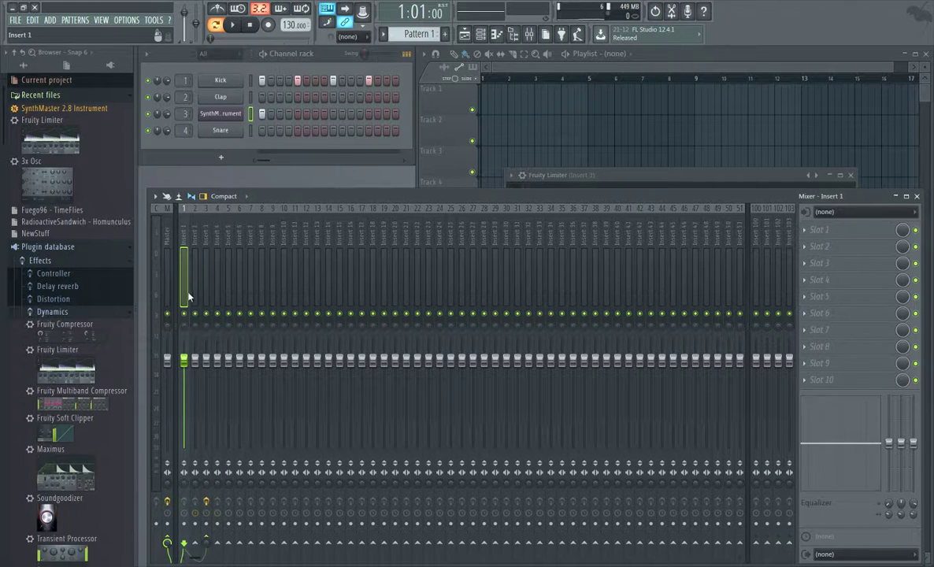
pyautogui.rightClick(207, 542)
pyautogui.click(220, 543)
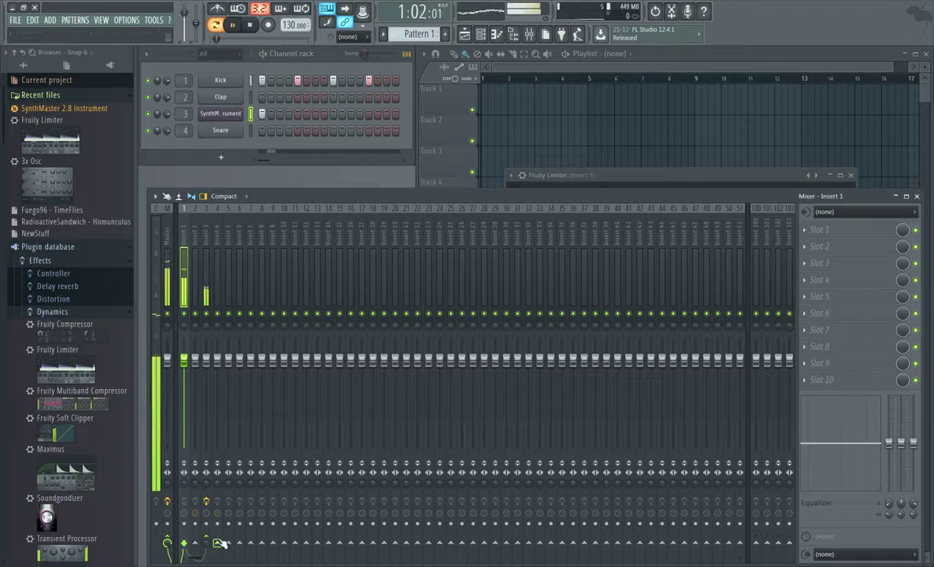
# Step: Return to Insert 3's Fruity Limiter and sweep its compression threshold while the pattern plays
pyautogui.press('F5')
pyautogui.press('Tab')
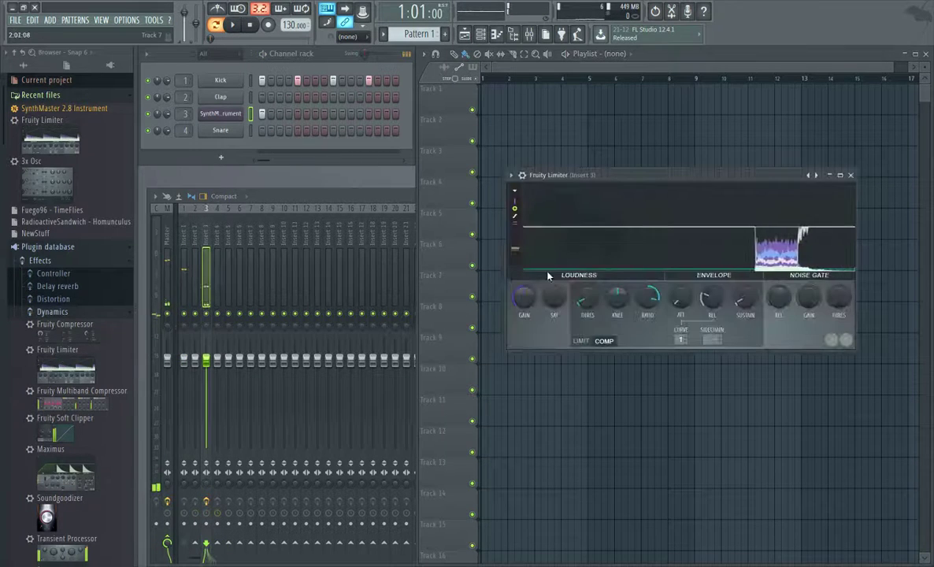
pyautogui.press('space')
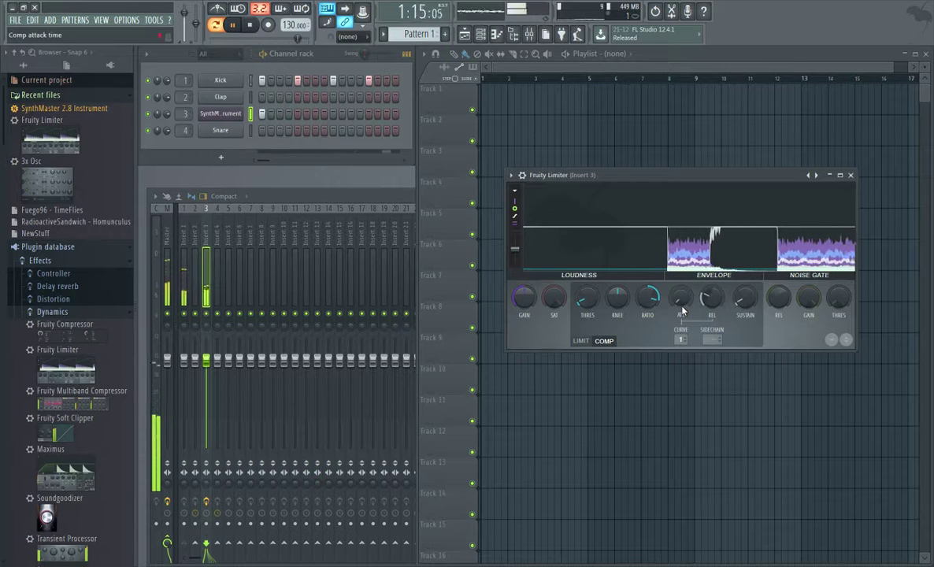
pyautogui.moveTo(590, 301)
pyautogui.mouseDown()
pyautogui.moveTo(590, 276)
pyautogui.moveTo(590, 286)
pyautogui.mouseUp()
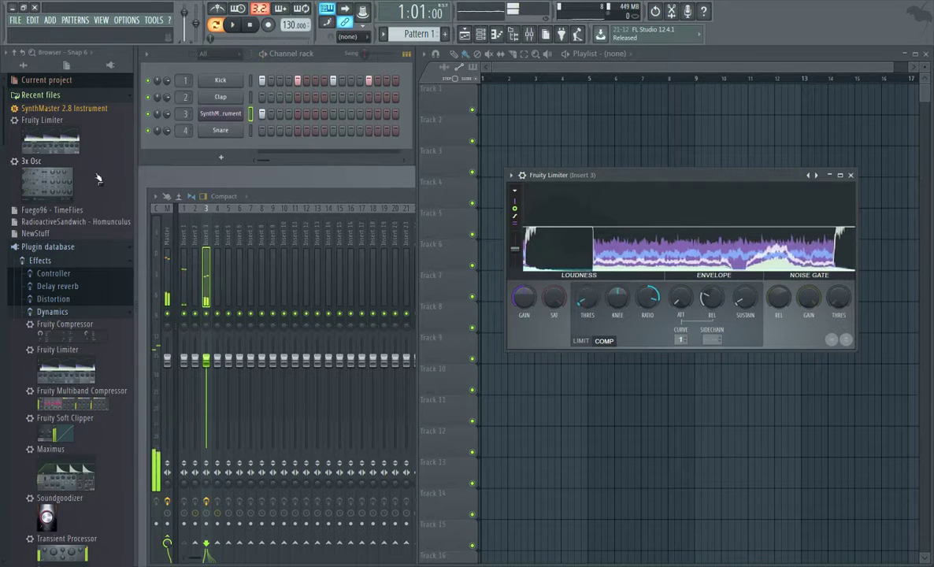
# Step: Load 3x Osc back onto channel 3 and set the limiter's sidechain input to 1 while playing the pattern
pyautogui.moveTo(35, 161); pyautogui.dragTo(219, 118)
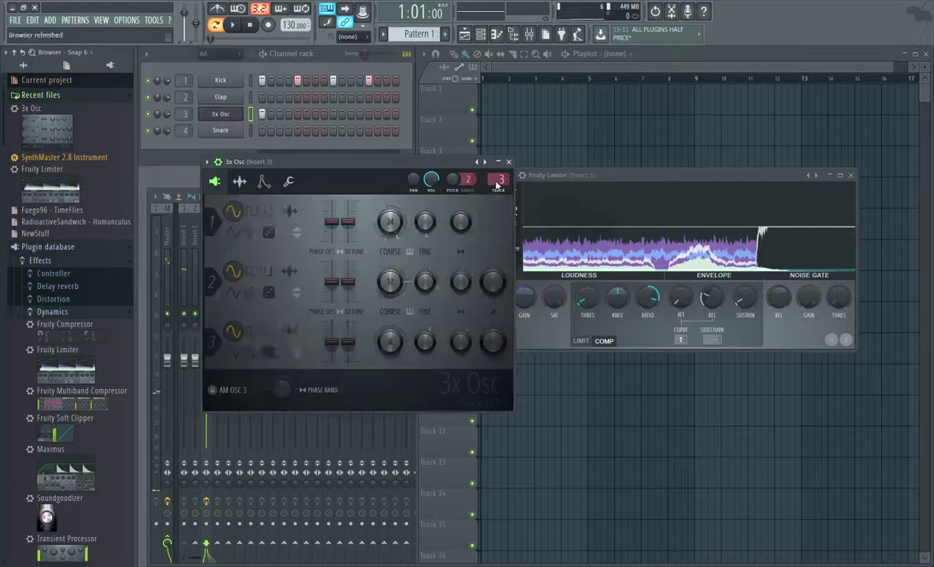
pyautogui.press('space')
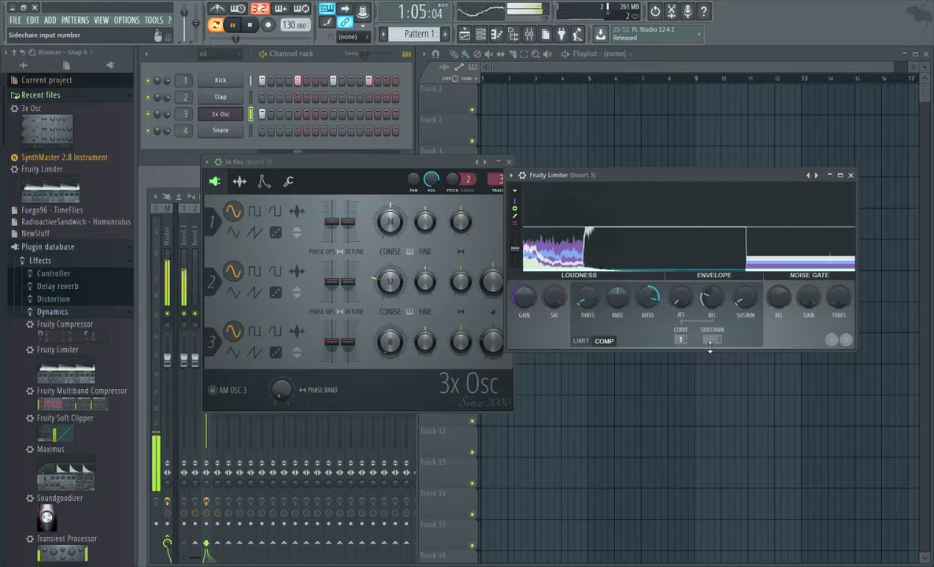
pyautogui.click(713, 339)
pyautogui.click(734, 359)
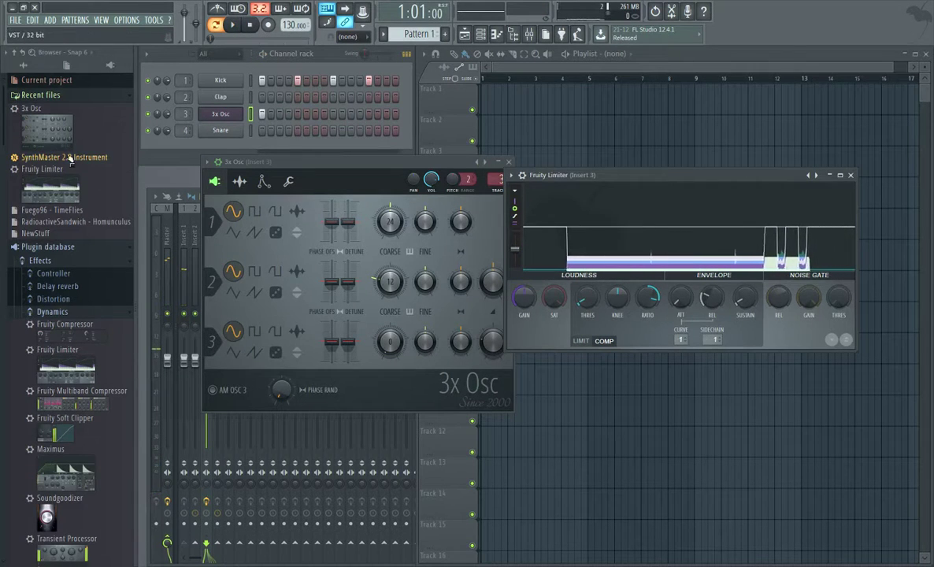
# Step: Replace 3x Osc on channel 3 with SynthMaster 2.8 Instrument and load the SEQ Poly Sequence 2 BB preset from its browser
pyautogui.moveTo(69, 157); pyautogui.dragTo(222, 116)
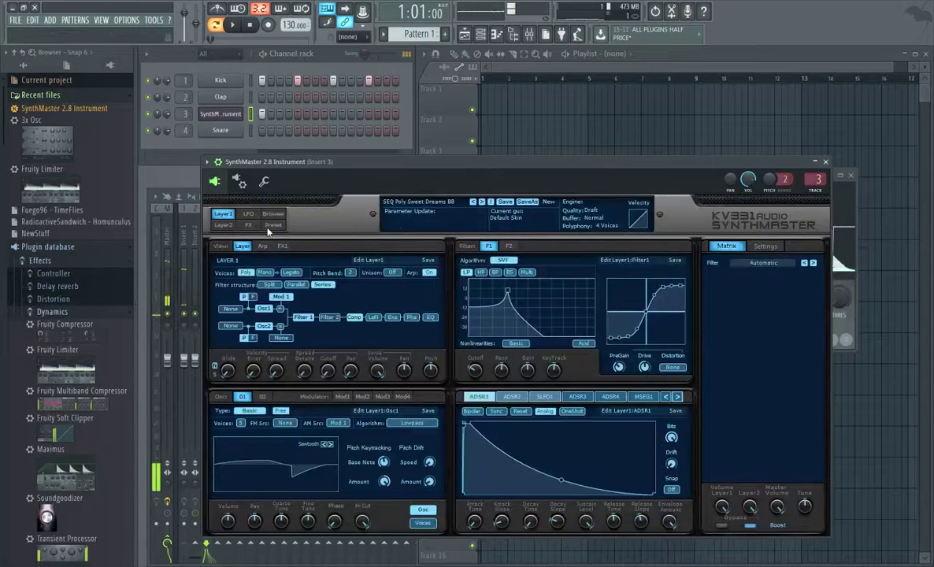
pyautogui.click(250, 226)
pyautogui.click(272, 214)
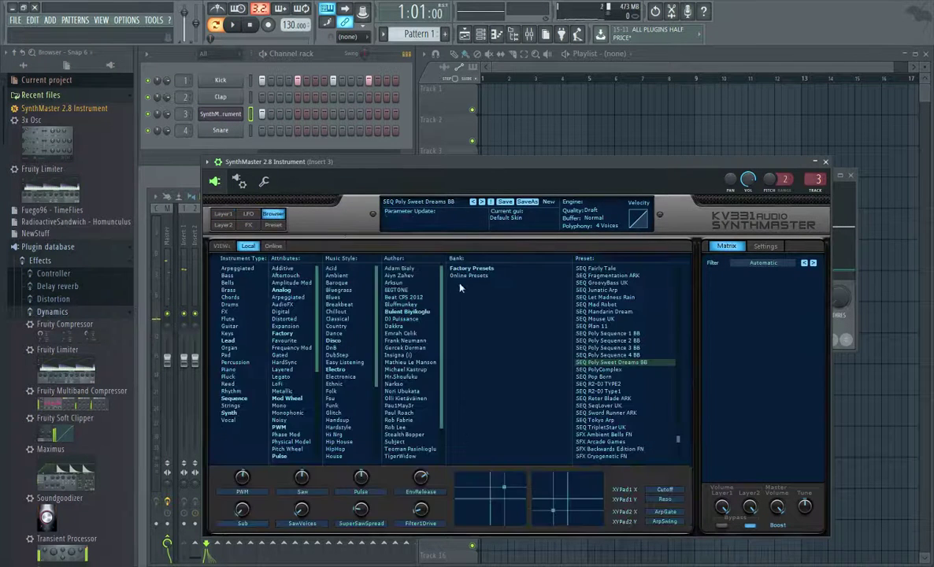
pyautogui.click(605, 341)
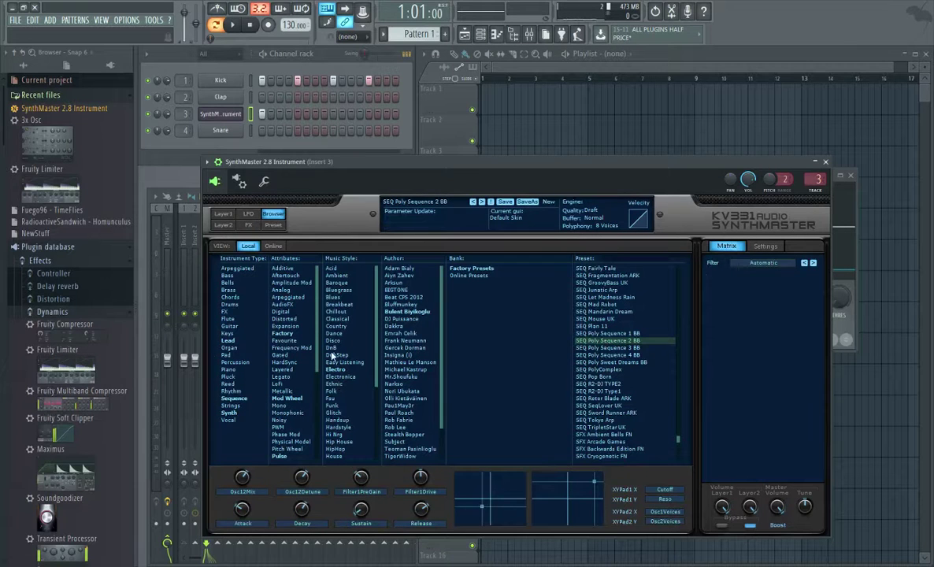
# Step: Filter the SynthMaster presets by Bass and audition several, from BA Acid 303 Saw BT to BA Floyd Bass MK
pyautogui.click(227, 284)
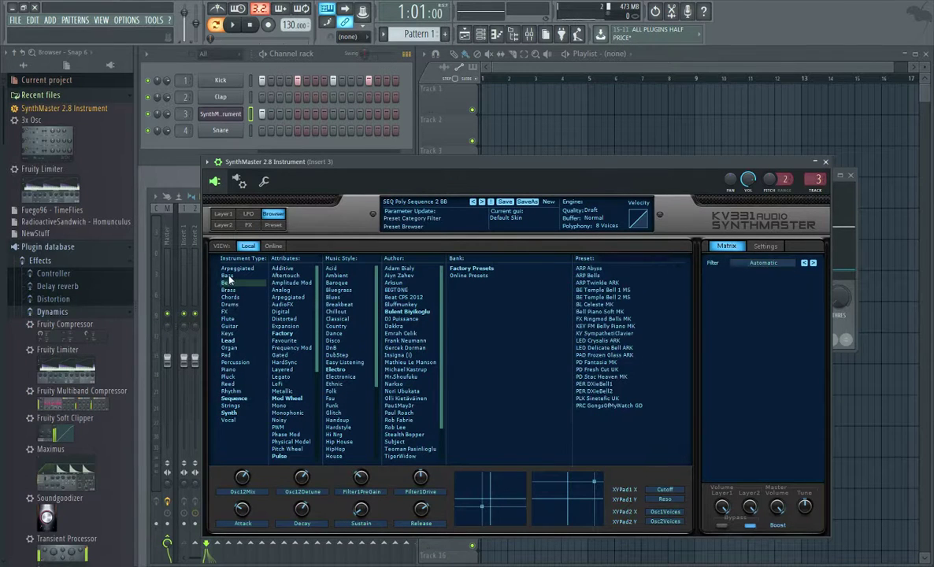
pyautogui.click(228, 277)
pyautogui.click(601, 377)
pyautogui.scroll(-5, 600, 380)
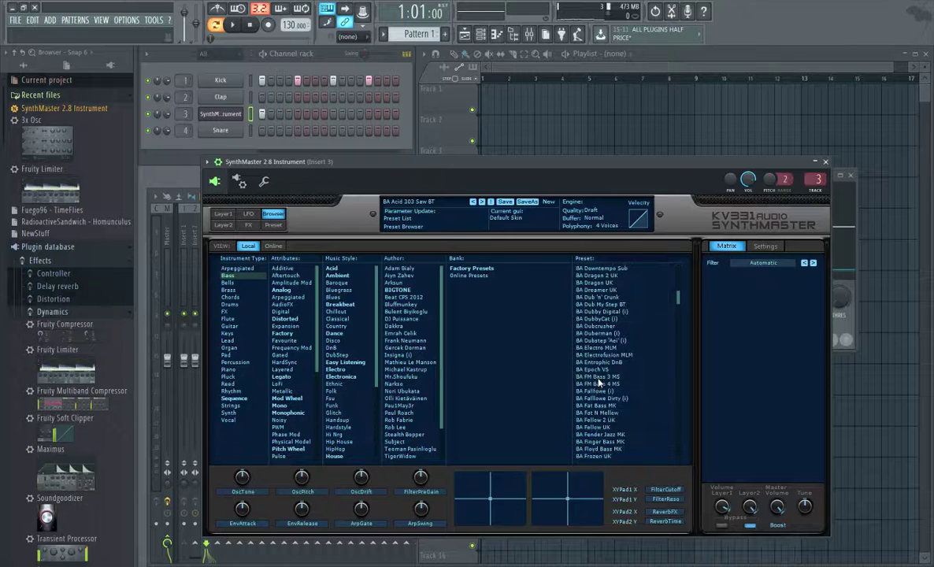
pyautogui.click(599, 379)
pyautogui.press('c')
pyautogui.scroll(-3, 599, 380)
pyautogui.click(600, 379)
pyautogui.press('c')
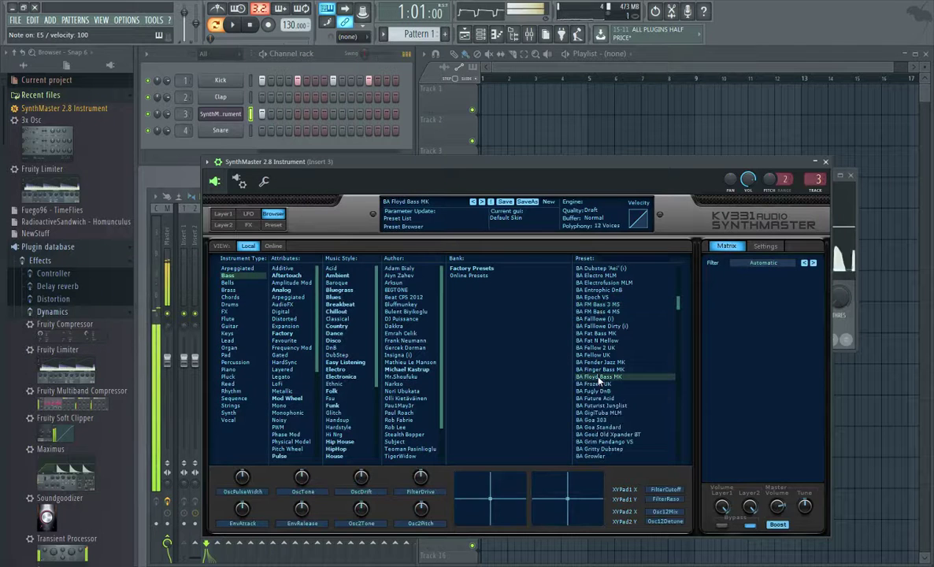
# Step: Load the BA Frozen UK bass preset in SynthMaster, audition it, and play the pattern through Insert 3's Fruity Limiter
pyautogui.click(594, 385)
pyautogui.press('c')
pyautogui.press('space')
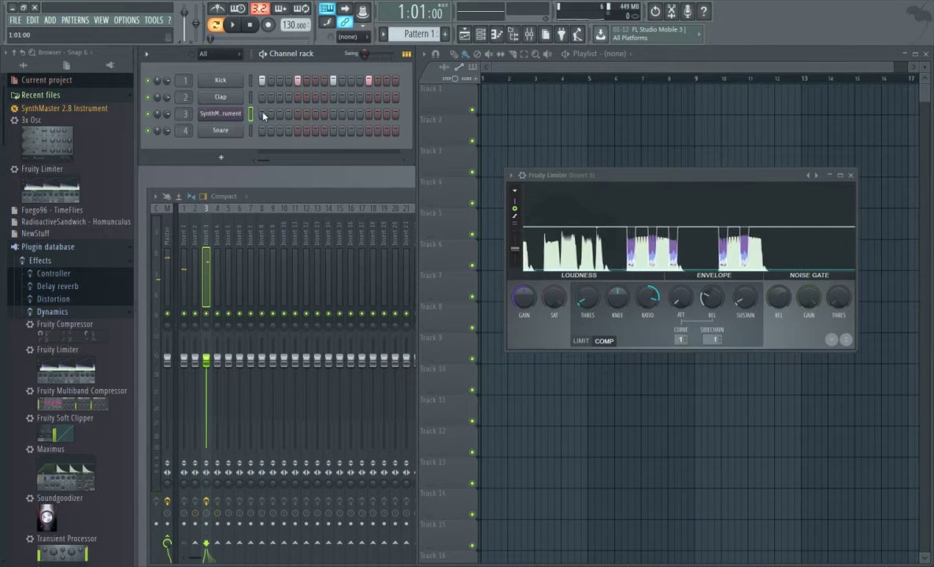
pyautogui.press('space')
pyautogui.press('space')
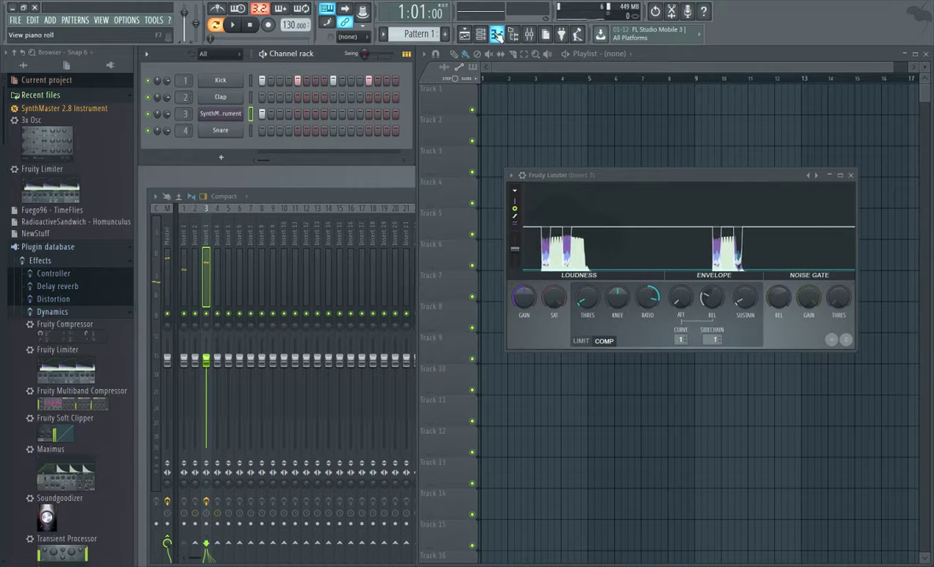
# Step: Move the SynthMaster note from C5 down to C4 in the piano roll and play the pattern
pyautogui.click(496, 34)
pyautogui.scroll(-4, 328, 282)
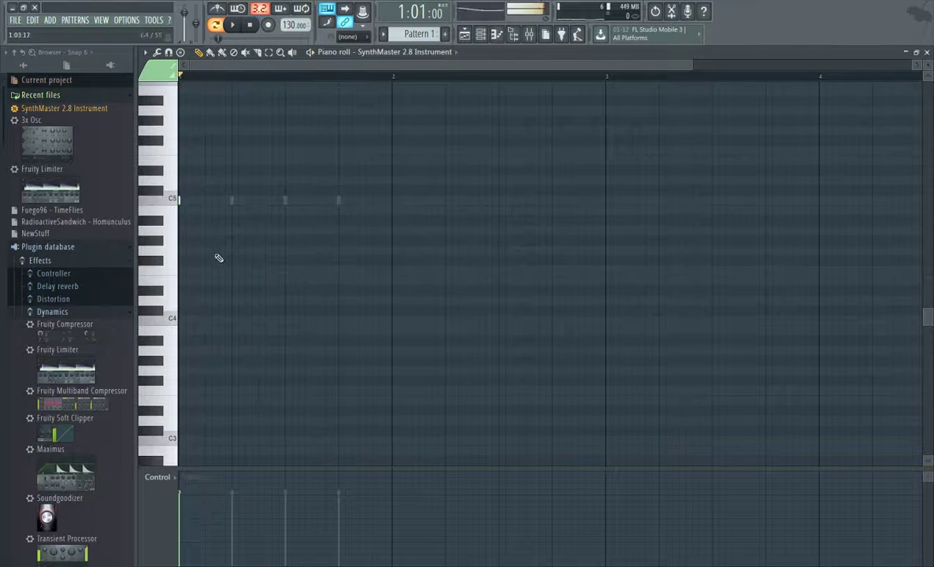
pyautogui.moveTo(179, 203); pyautogui.dragTo(178, 322)
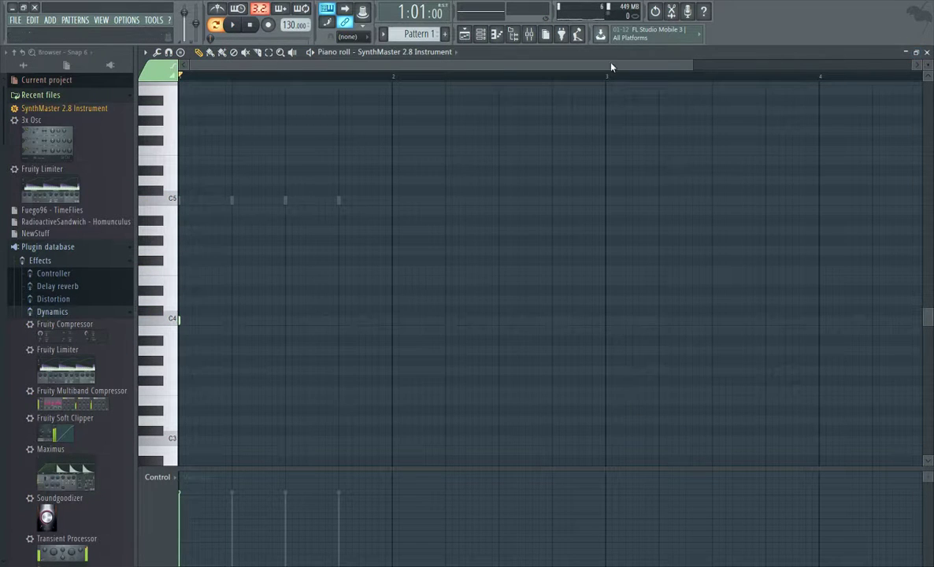
pyautogui.press('space')
pyautogui.press('space')
# Step: Show the channel rack and mixer, play the pattern, and lower Insert 3's volume to 80%
pyautogui.press('F6')
pyautogui.press('F9')
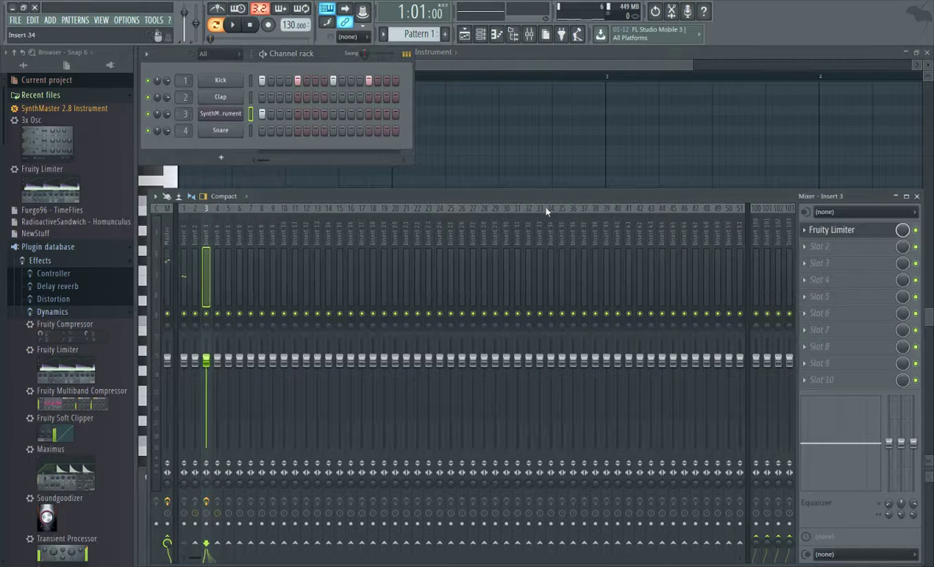
pyautogui.press('space')
pyautogui.press('space')
pyautogui.press('space')
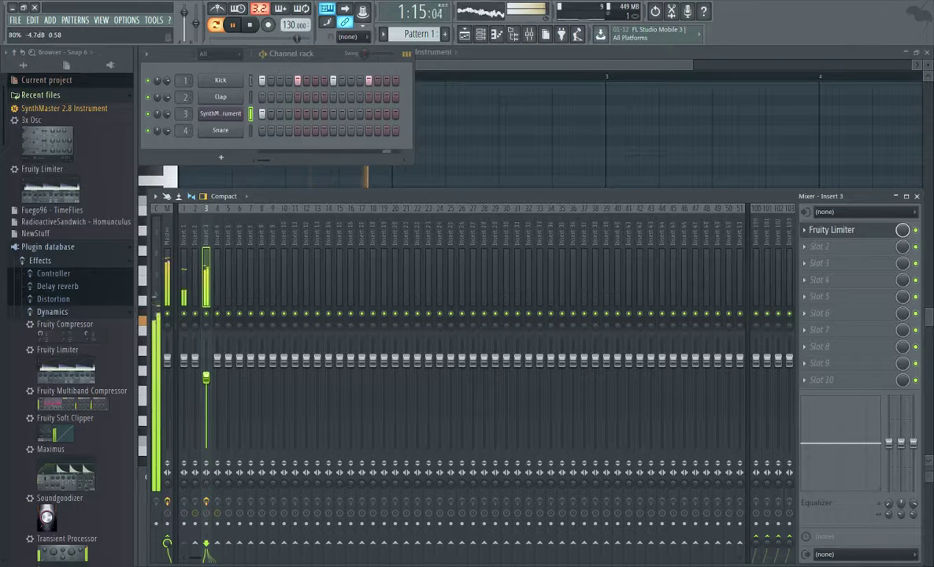
# Step: Add Clap hits on steps 5 and 13 and lower Insert 3's volume to 72% during playback
pyautogui.click(299, 98)
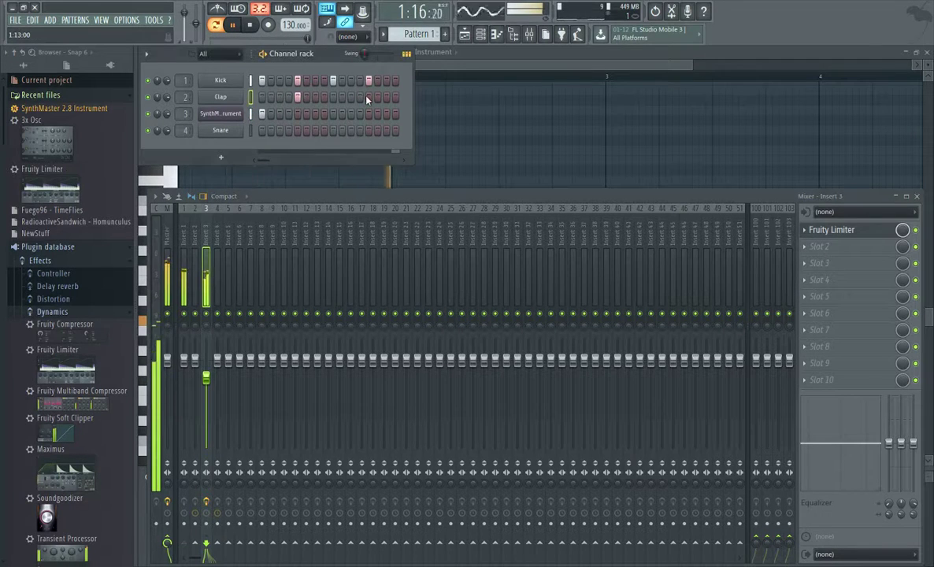
pyautogui.click(369, 98)
pyautogui.press('space')
pyautogui.press('space')
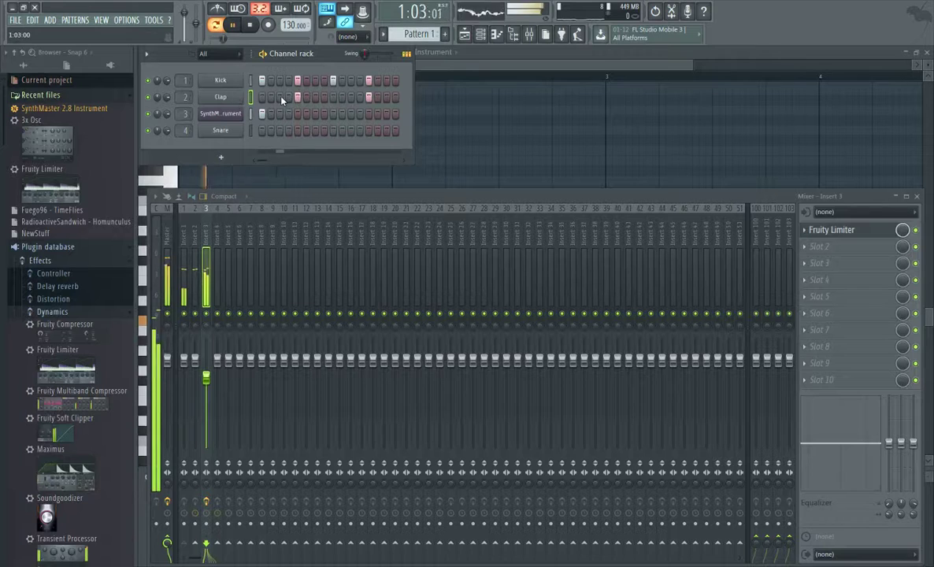
pyautogui.moveTo(206, 381); pyautogui.dragTo(206, 384)
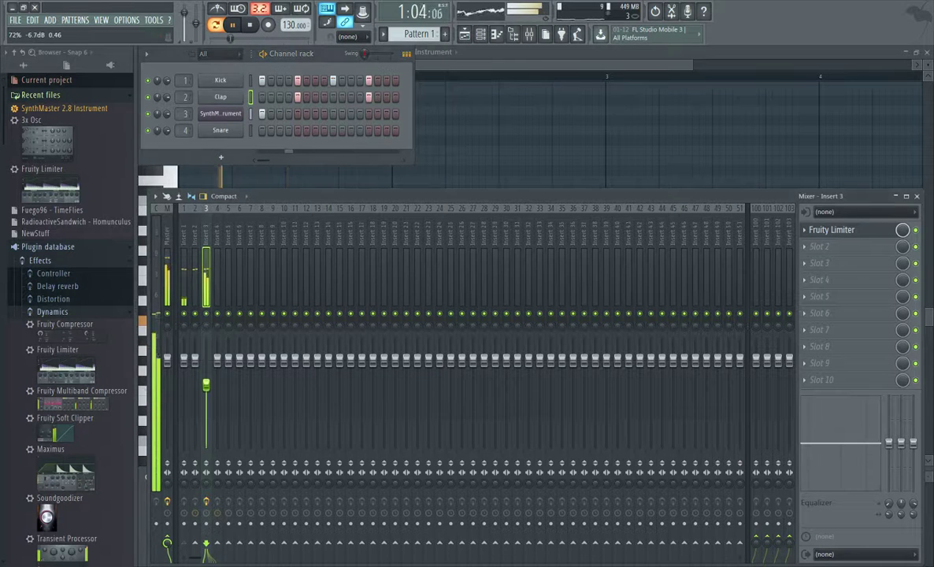
# Step: Open the Clap channel's volume envelope and reshape it into a short hit with minimal attack, hold and decay
pyautogui.press('F5')
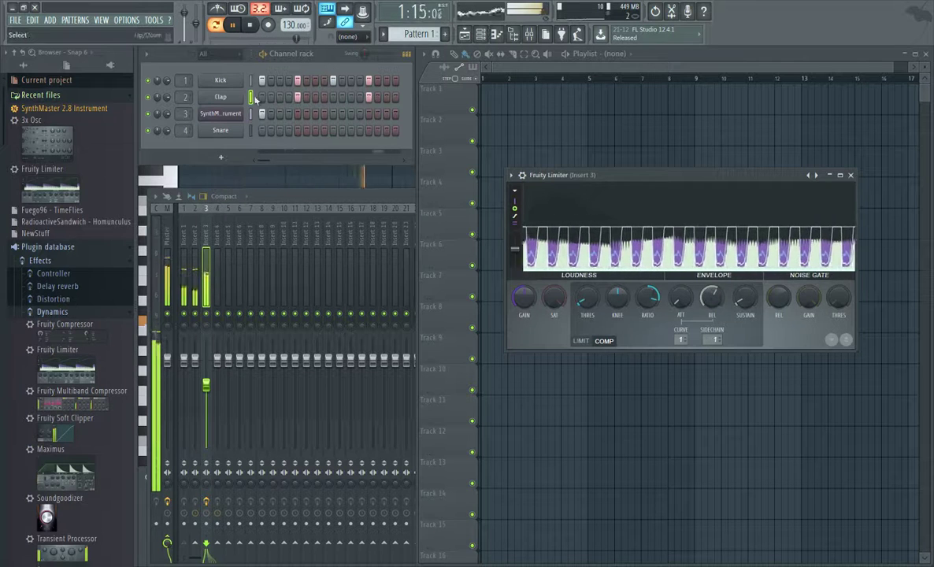
pyautogui.click(222, 100)
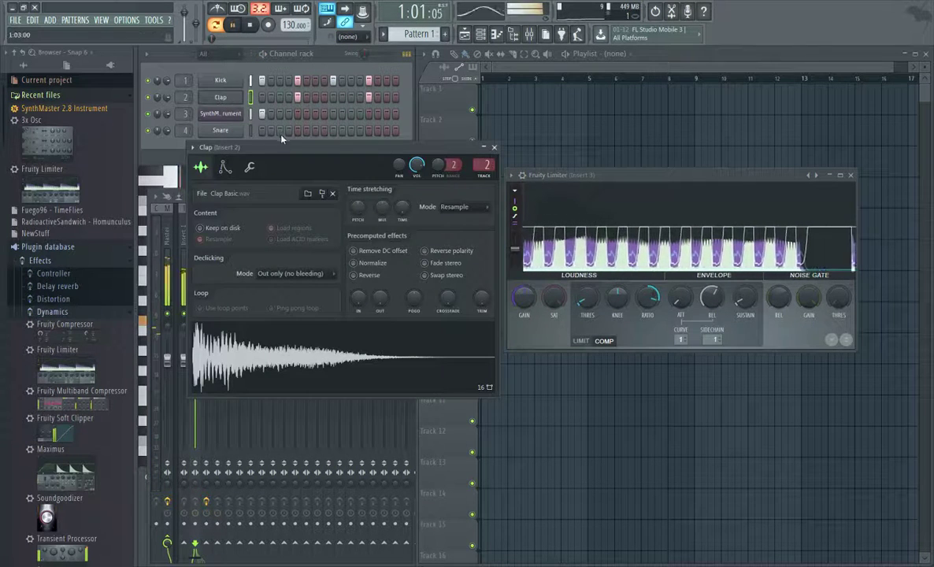
pyautogui.click(225, 169)
pyautogui.press('space')
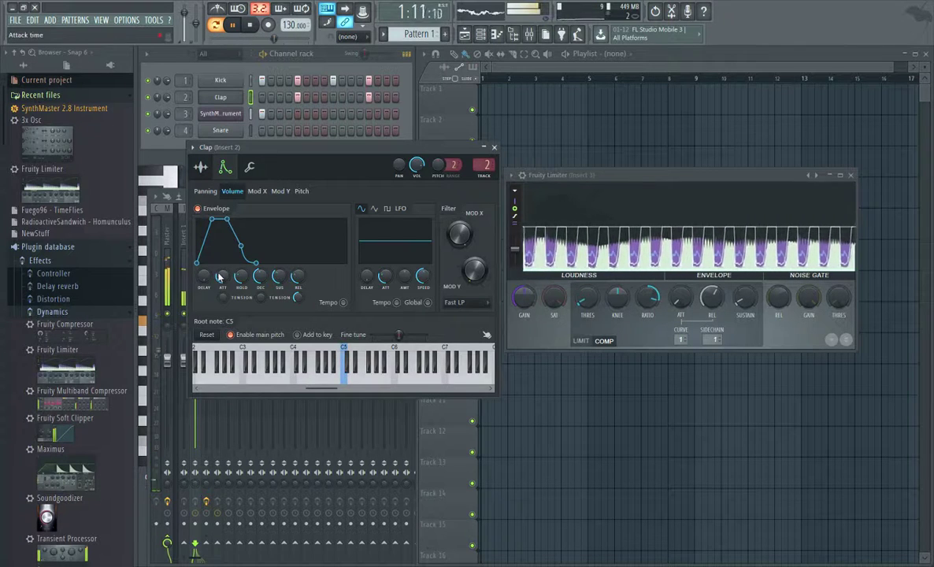
pyautogui.moveTo(220, 278); pyautogui.dragTo(281, 285)
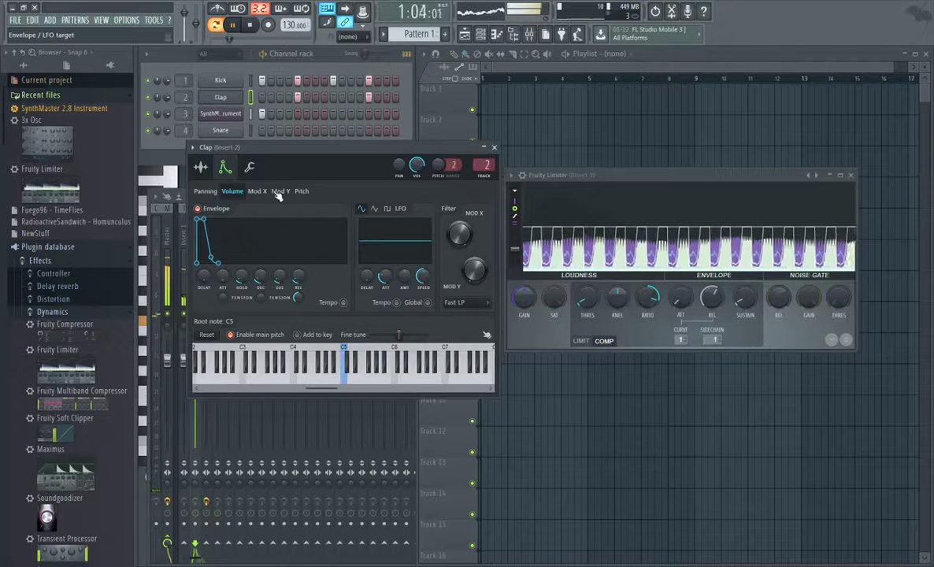
# Step: Look through the Clap's Pitch, Panning, Volume, Mod X and Mod Y envelopes, and close the channel settings
pyautogui.click(303, 192)
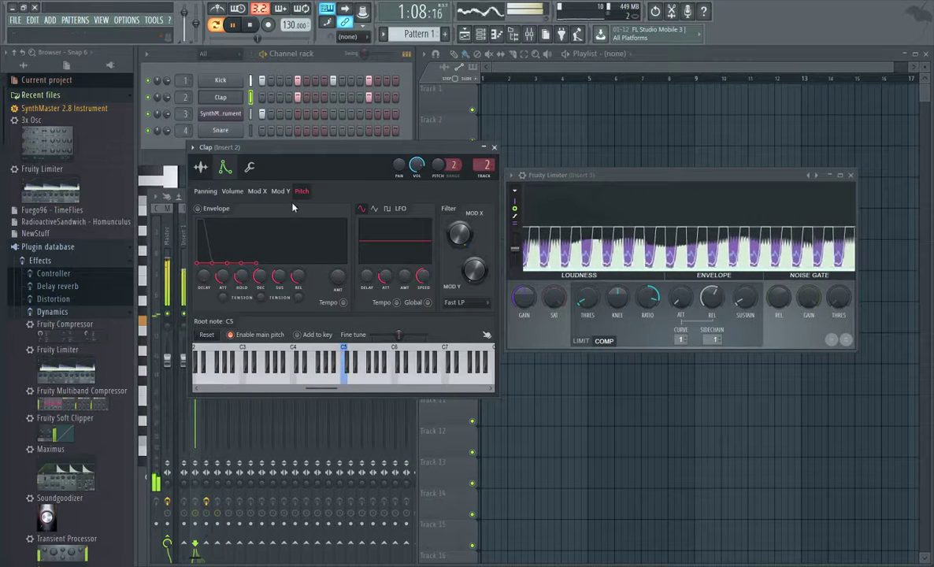
pyautogui.click(209, 193)
pyautogui.click(234, 193)
pyautogui.click(259, 192)
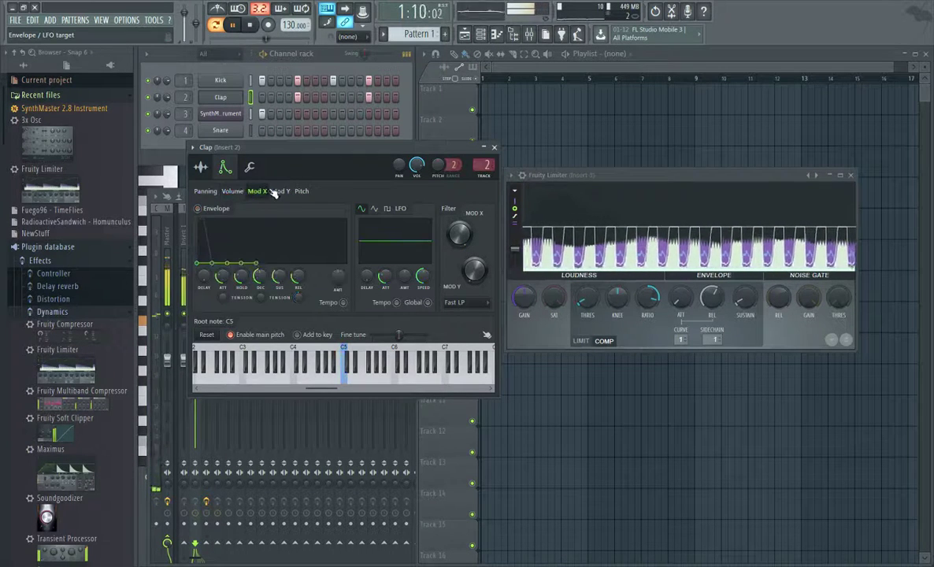
pyautogui.click(281, 191)
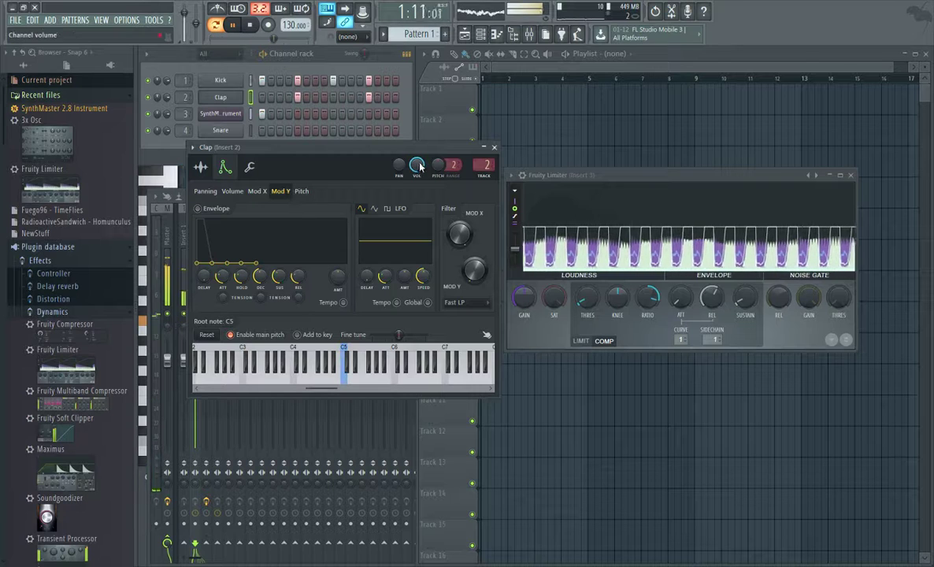
pyautogui.click(495, 148)
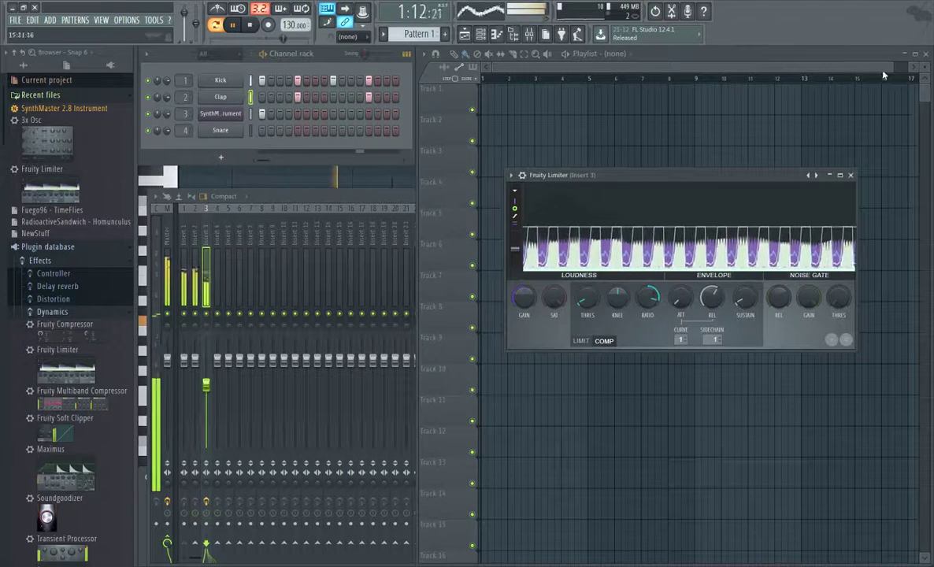
# Step: Select mixer Insert 2 for the Clap and browse the Distortion and Delay reverb effects in the plugin database
pyautogui.press('F7')
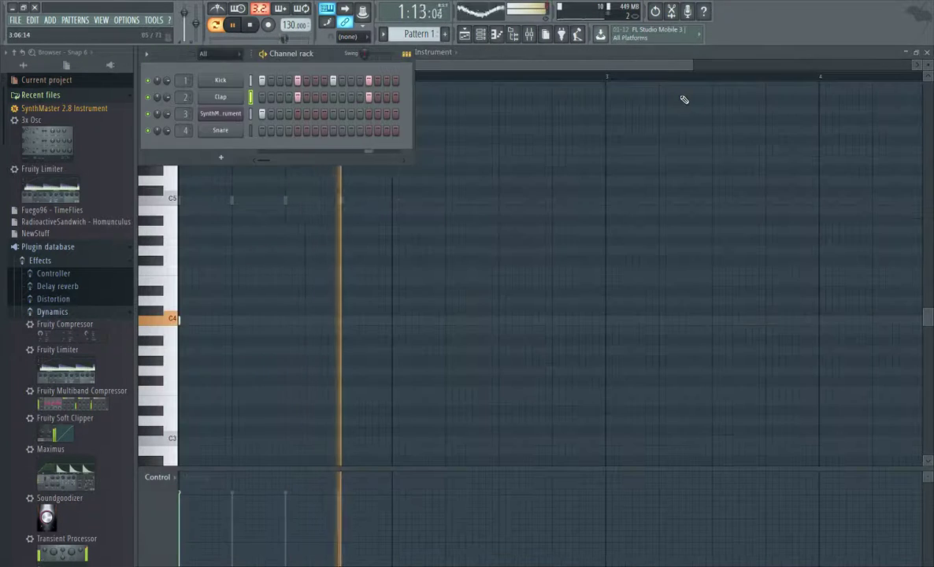
pyautogui.press('F9')
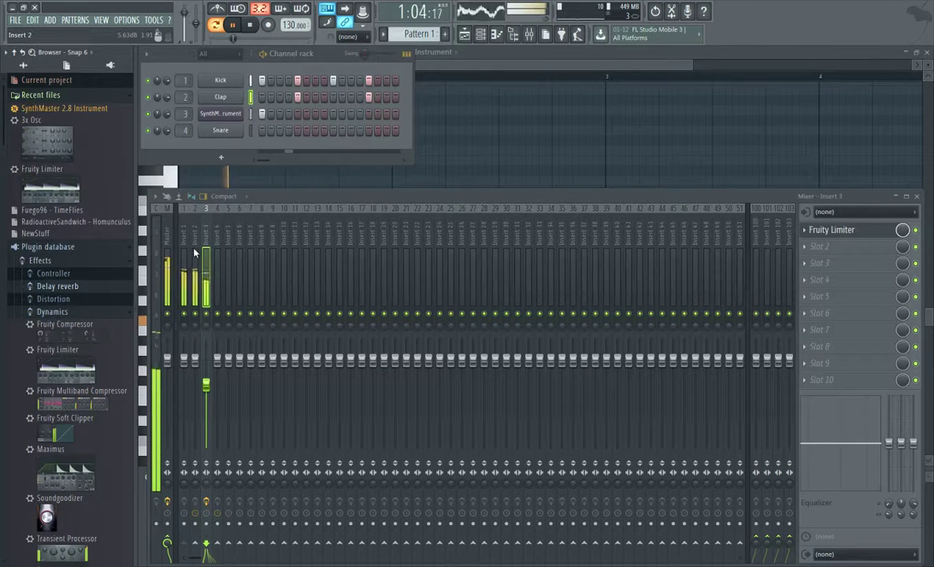
pyautogui.click(63, 299)
pyautogui.click(194, 231)
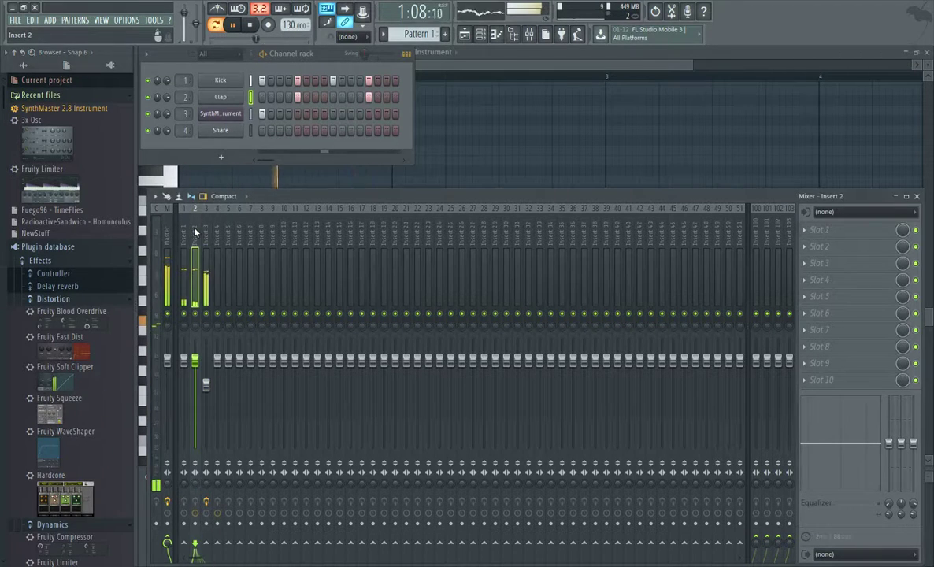
pyautogui.click(41, 287)
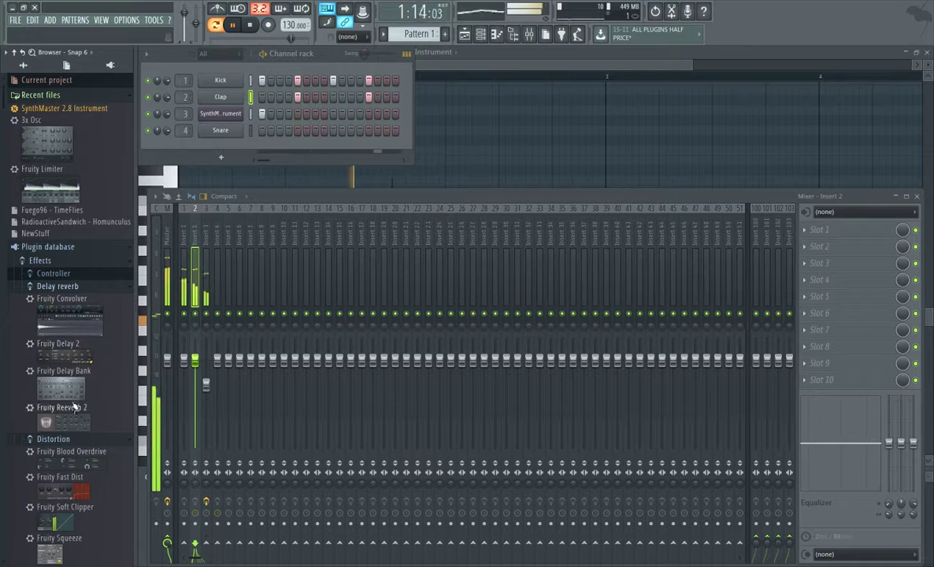
pyautogui.scroll(-4, 69, 425)
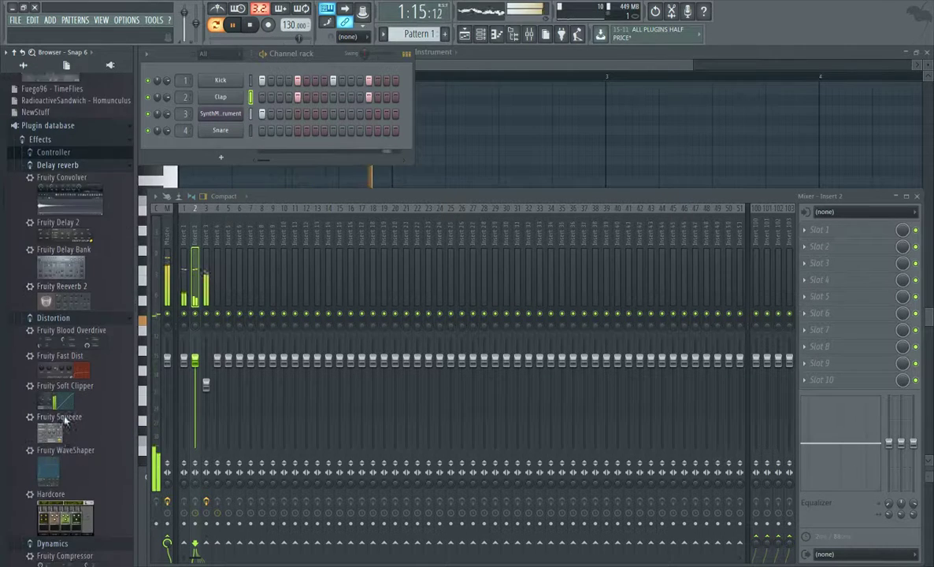
pyautogui.scroll(5, 41, 413)
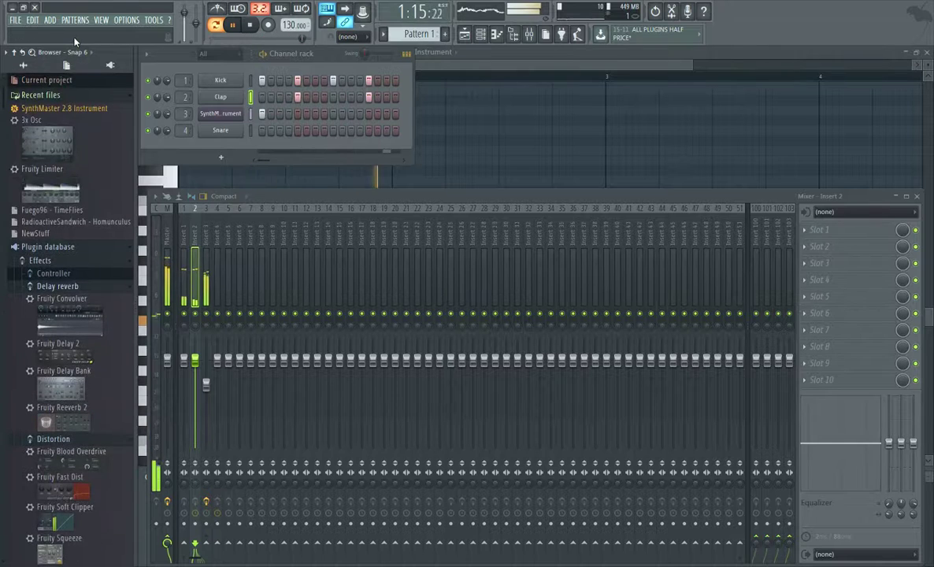
# Step: Search the browser for "gate" and look through the Fruity Limiter presets around Noise gate
pyautogui.click(31, 52)
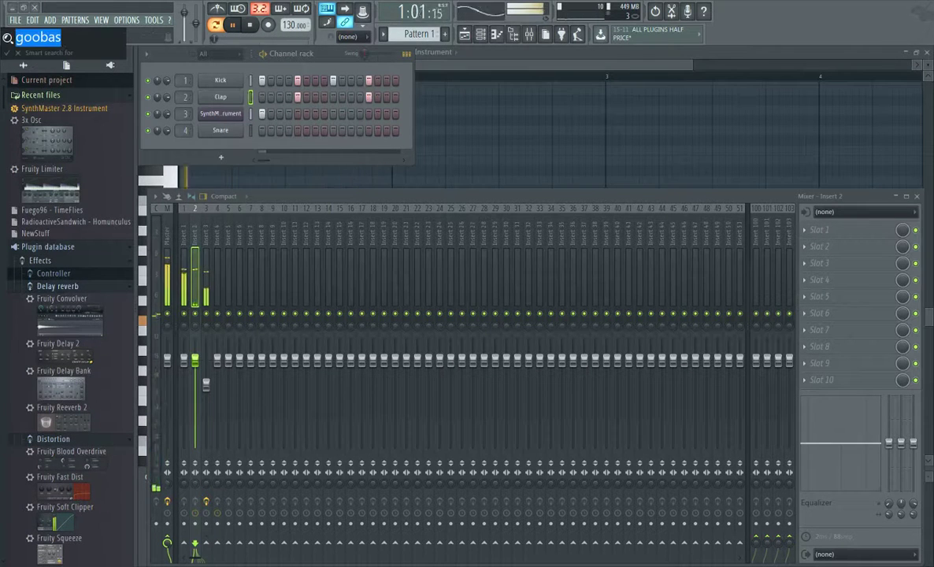
pyautogui.write('gate')
pyautogui.press('Return')
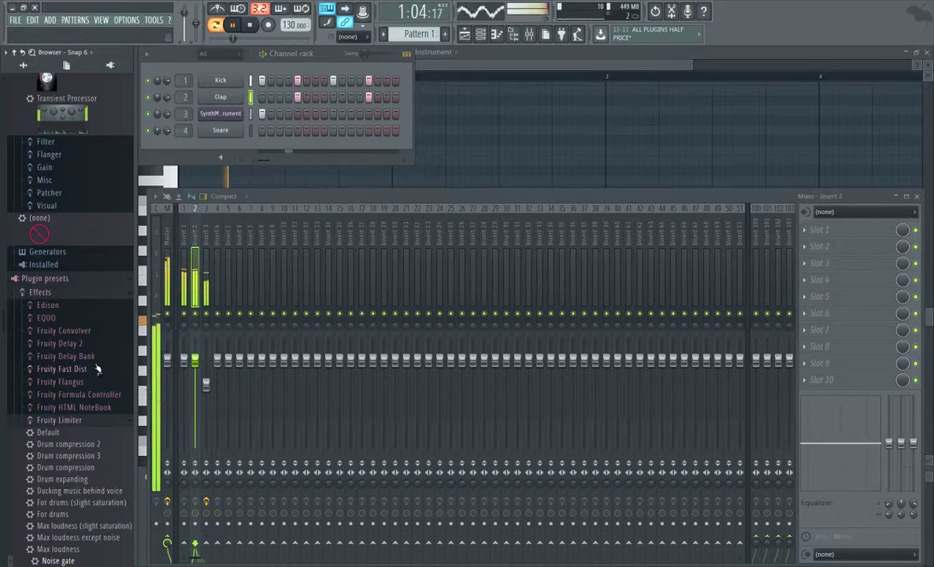
pyautogui.scroll(-3, 98, 369)
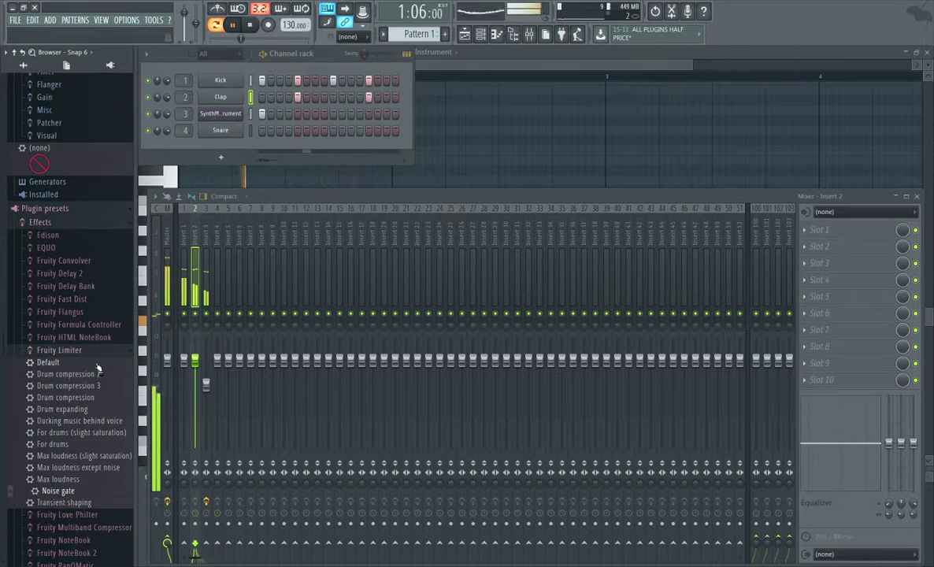
pyautogui.scroll(-9, 98, 369)
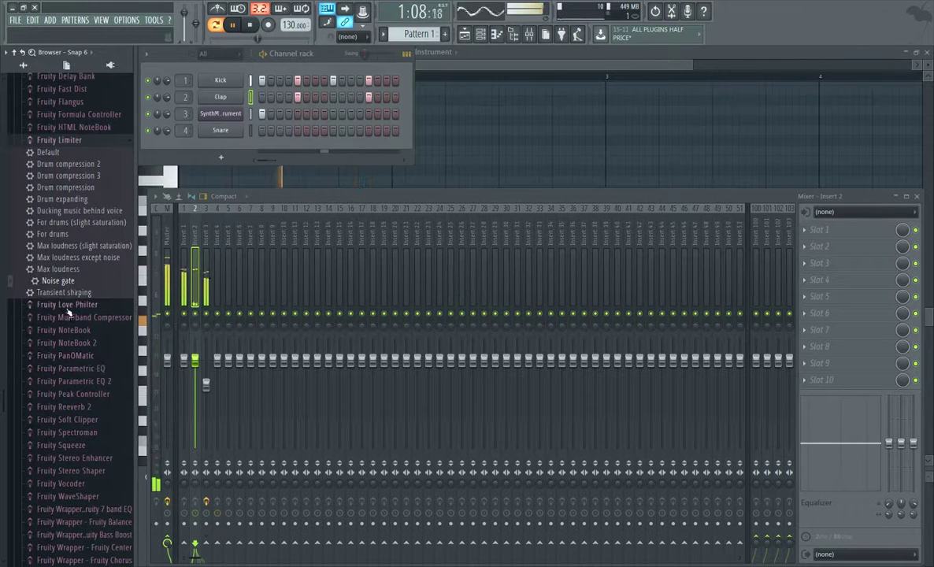
pyautogui.scroll(6, 68, 313)
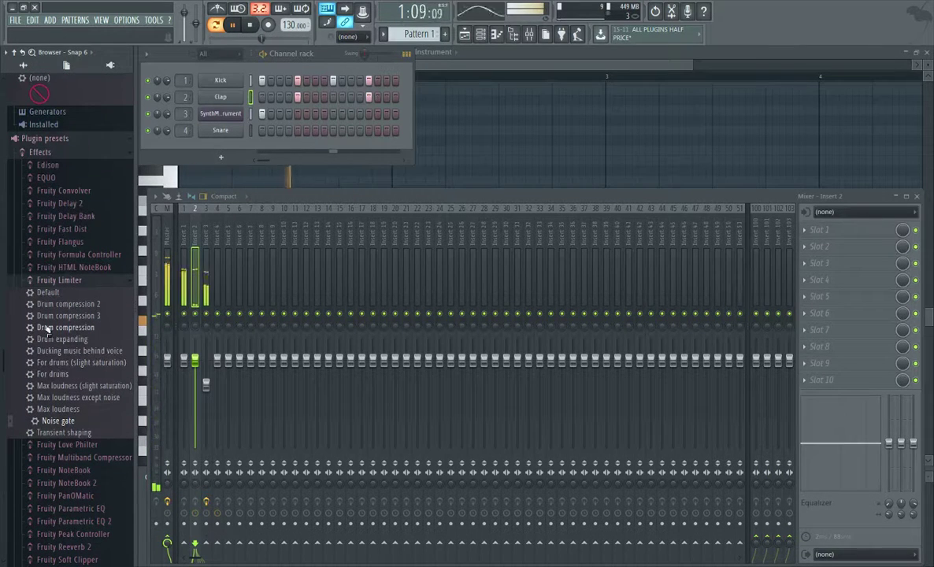
pyautogui.scroll(3, 62, 299)
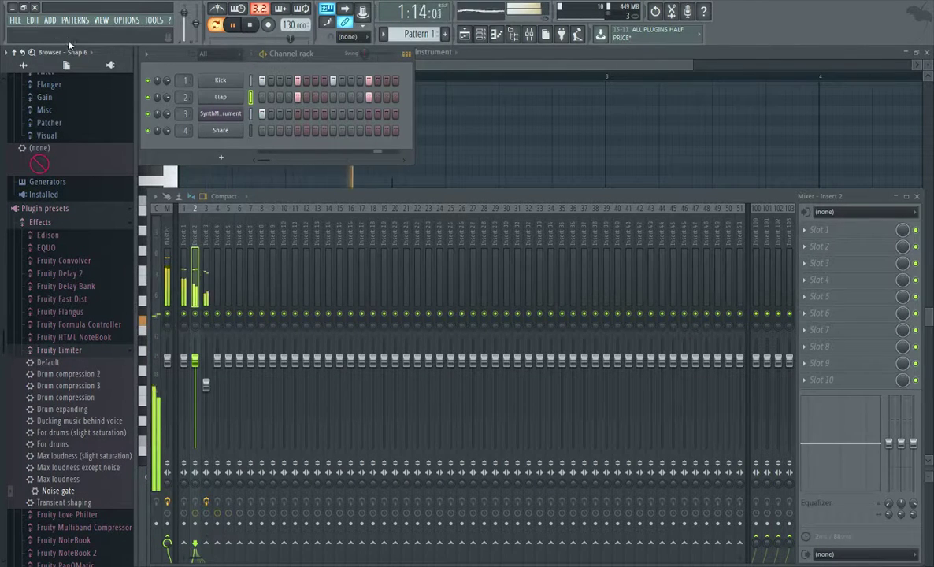
pyautogui.scroll(8, 59, 126)
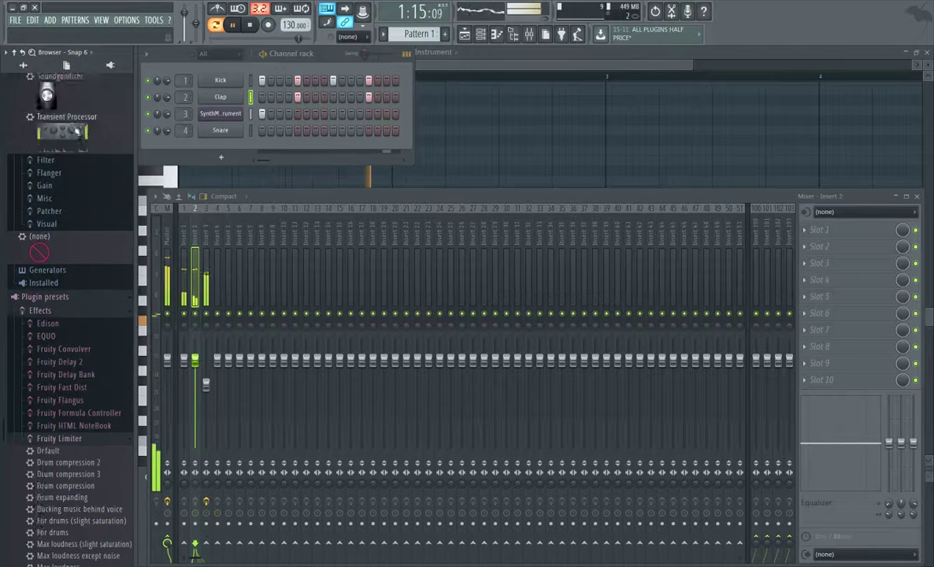
# Step: Search the browser for "rever" and load Fruity Reeverb 2 onto Insert 2
pyautogui.click(31, 52)
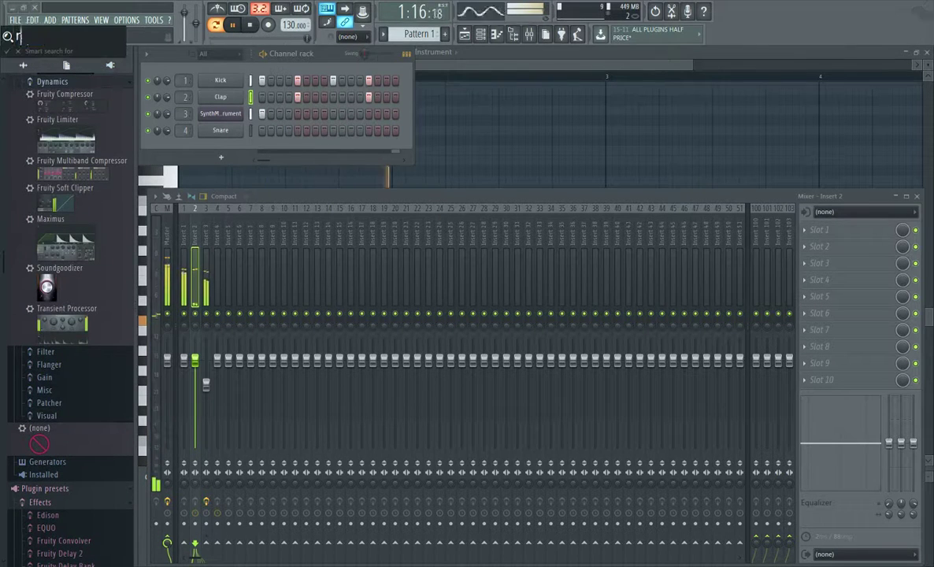
pyautogui.write('rever')
pyautogui.press('Return')
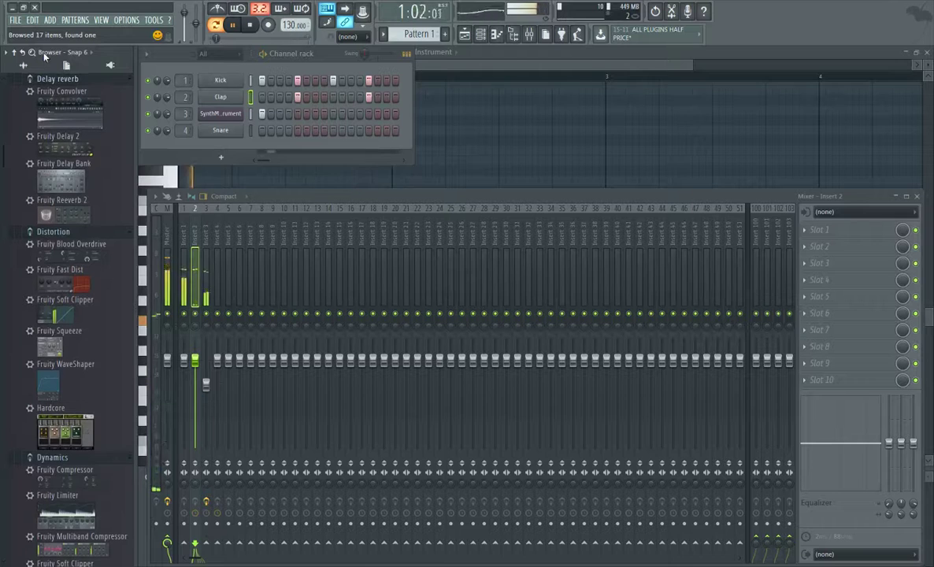
pyautogui.moveTo(59, 221); pyautogui.dragTo(197, 241)
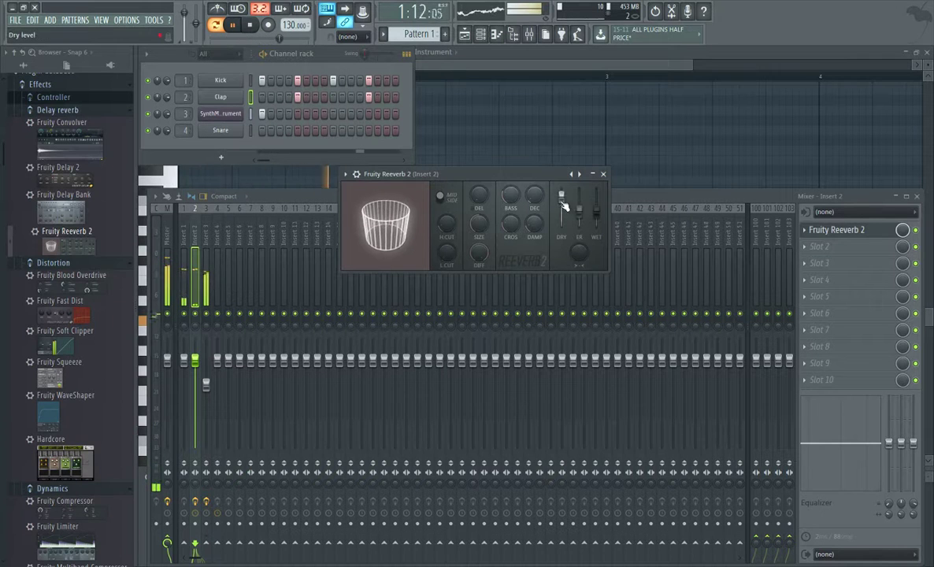
# Step: Lower the dry level of Fruity Reeverb 2 on Insert 2 and close its window
pyautogui.moveTo(561, 195); pyautogui.dragTo(533, 241)
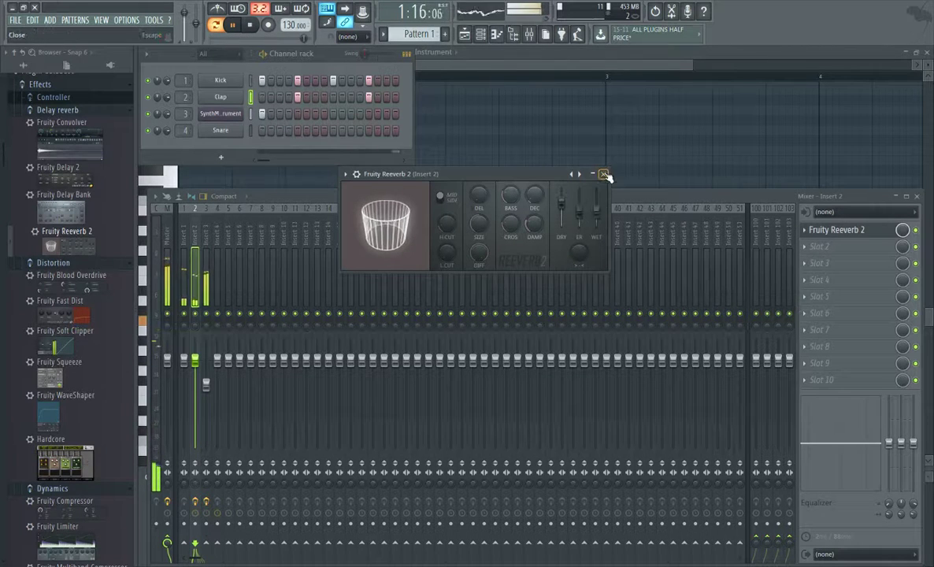
pyautogui.click(835, 230)
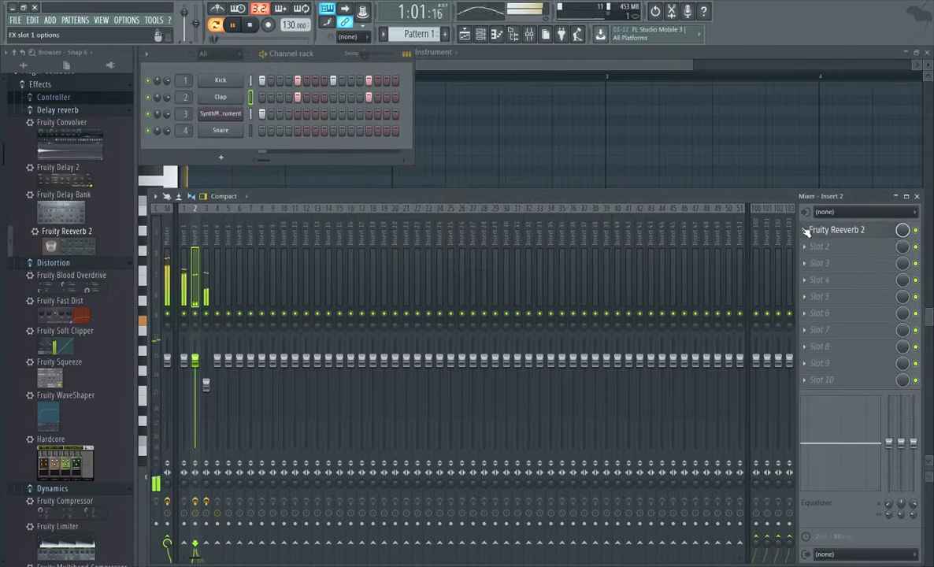
# Step: Remove Fruity Reeverb 2 from the first effect slot of Insert 2 and stop playback
pyautogui.click(805, 230)
pyautogui.moveTo(821, 245)
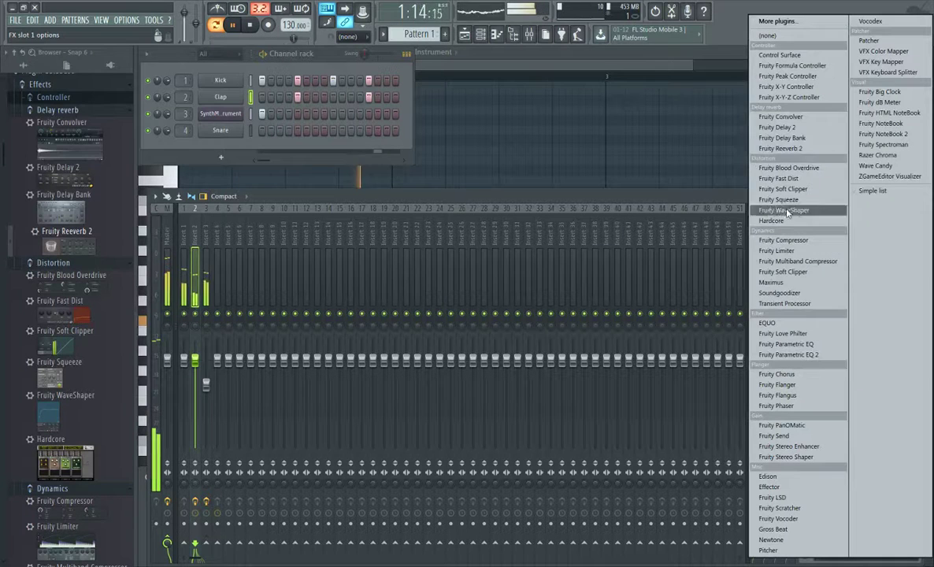
pyautogui.click(762, 39)
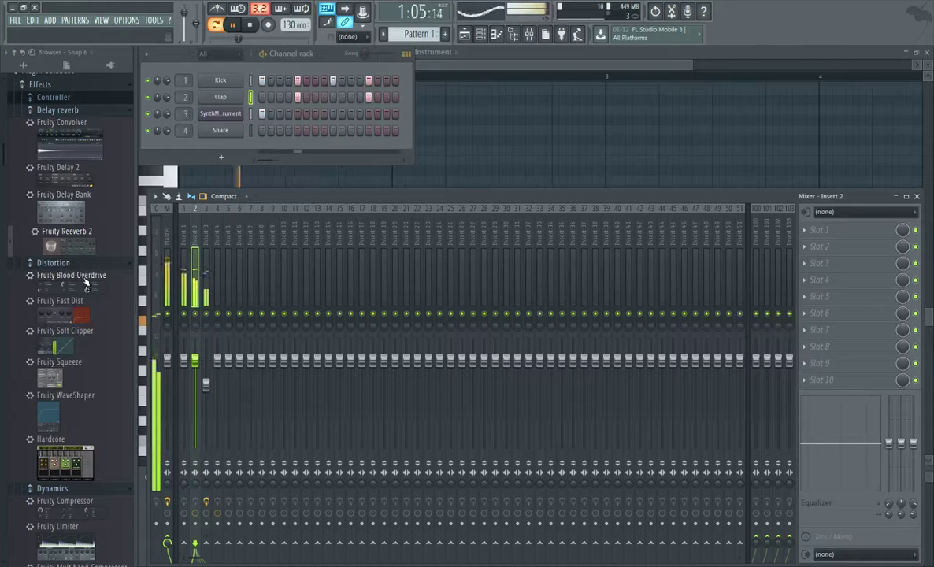
pyautogui.press('space')
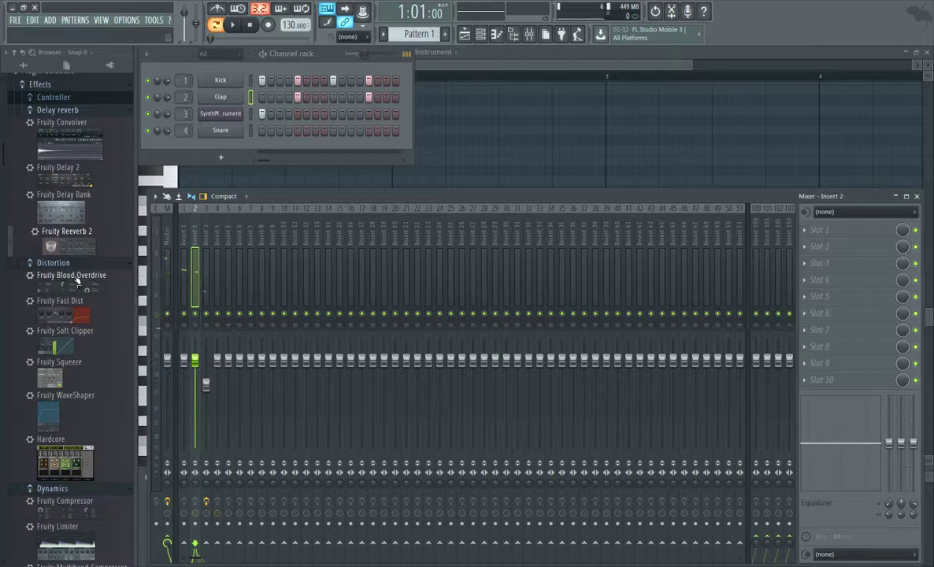
# Step: Look through the Distortion and Dynamics effects in the plugin database
pyautogui.scroll(-4, 69, 361)
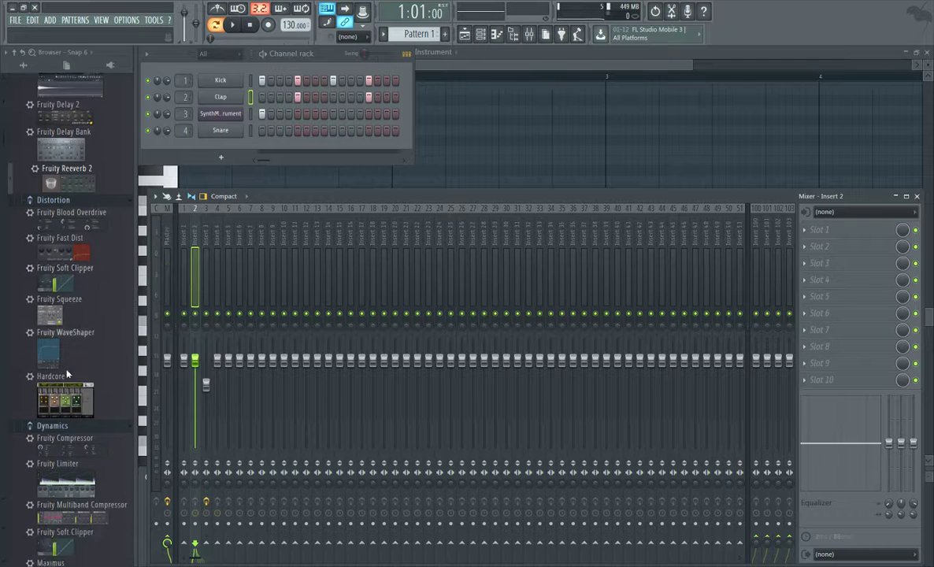
pyautogui.scroll(-2, 68, 377)
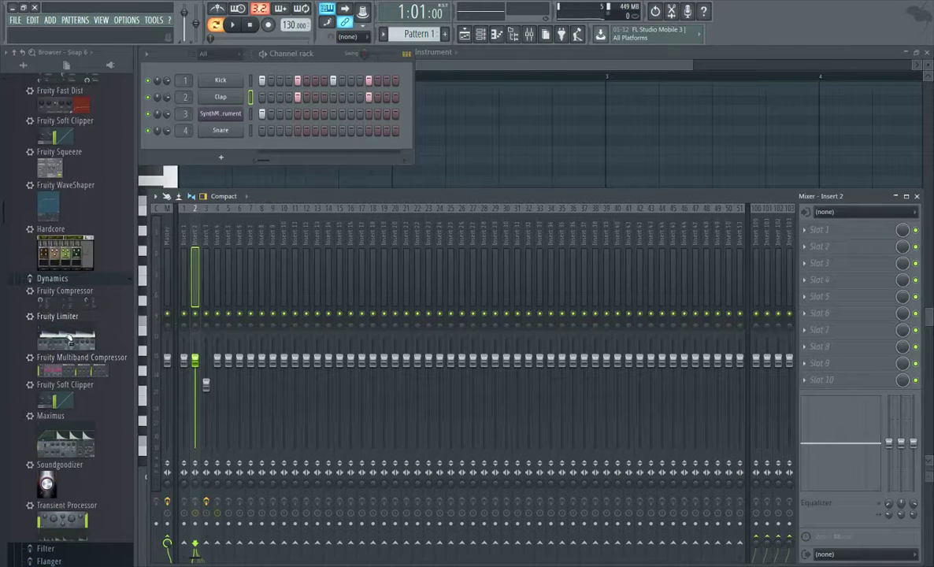
pyautogui.scroll(8, 79, 112)
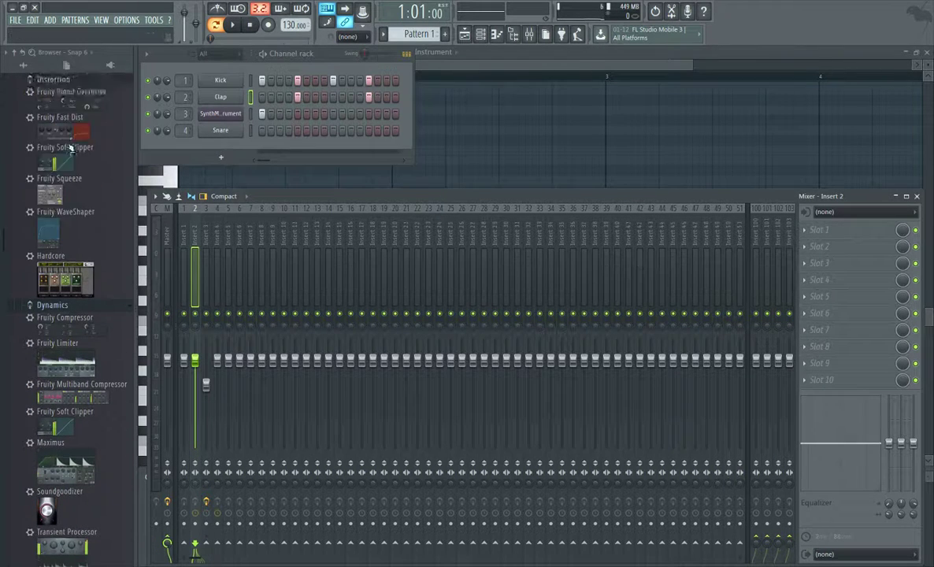